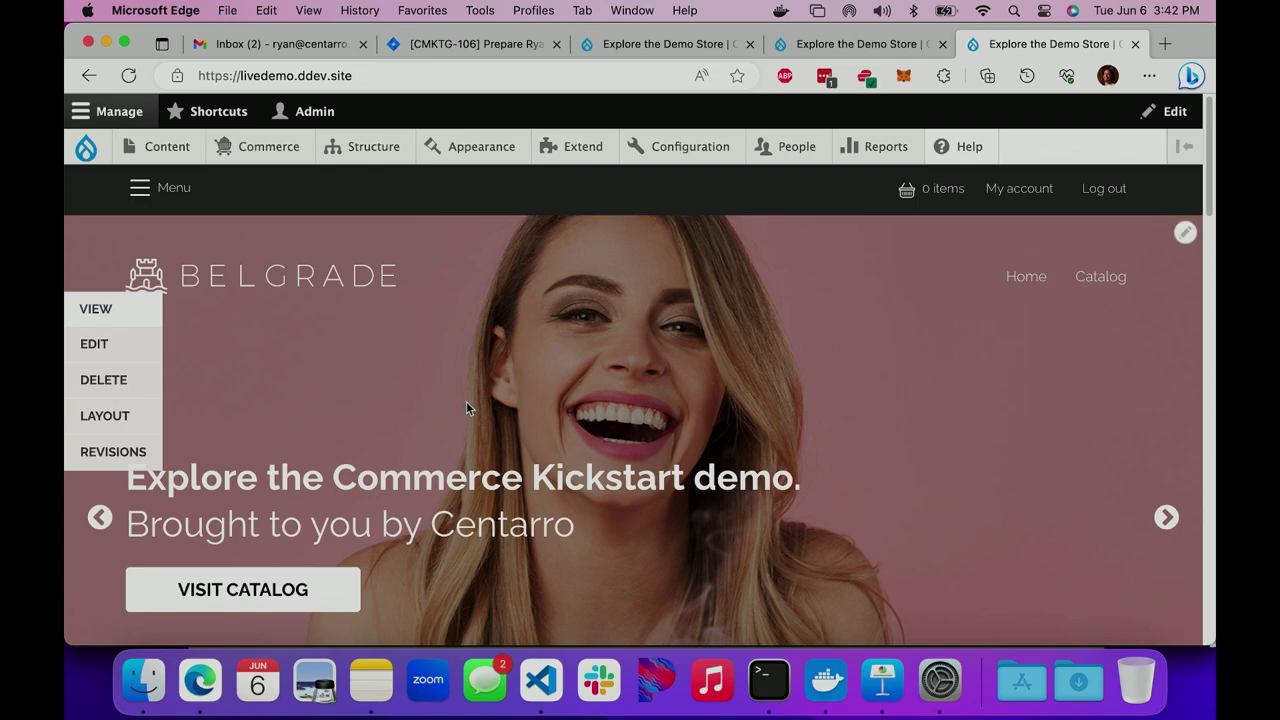
# Step: Examine the demo store's home page, including the customer testimonial section and the slides of the hero banner
pyautogui.scroll(-4, 466, 408)
pyautogui.scroll(-10, 466, 405)
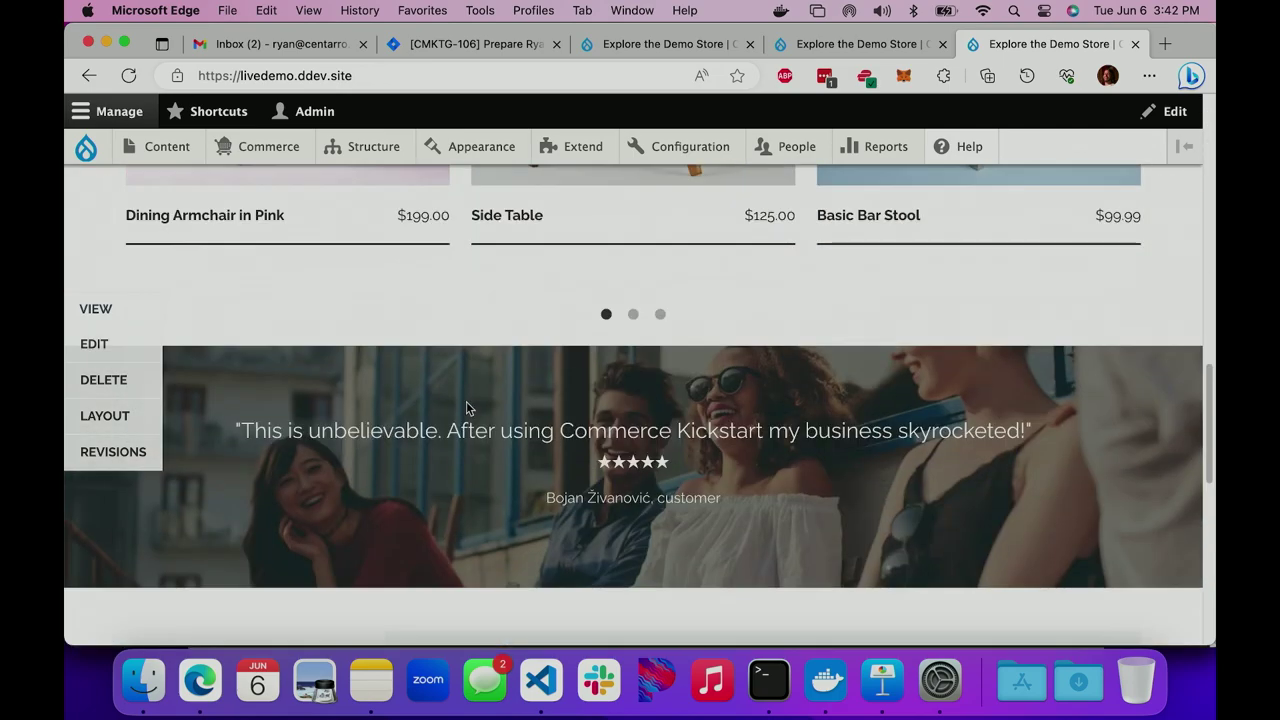
pyautogui.scroll(-7, 466, 405)
pyautogui.scroll(5, 500, 405)
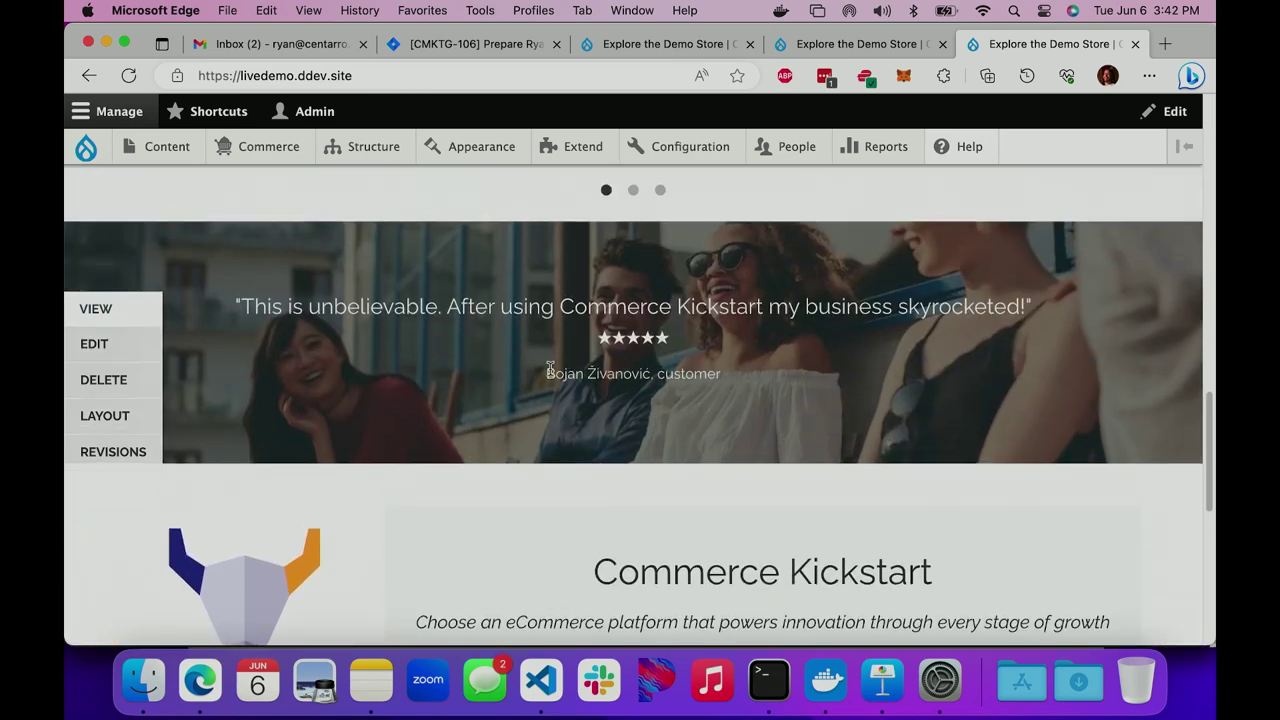
pyautogui.moveTo(547, 373); pyautogui.dragTo(656, 373)
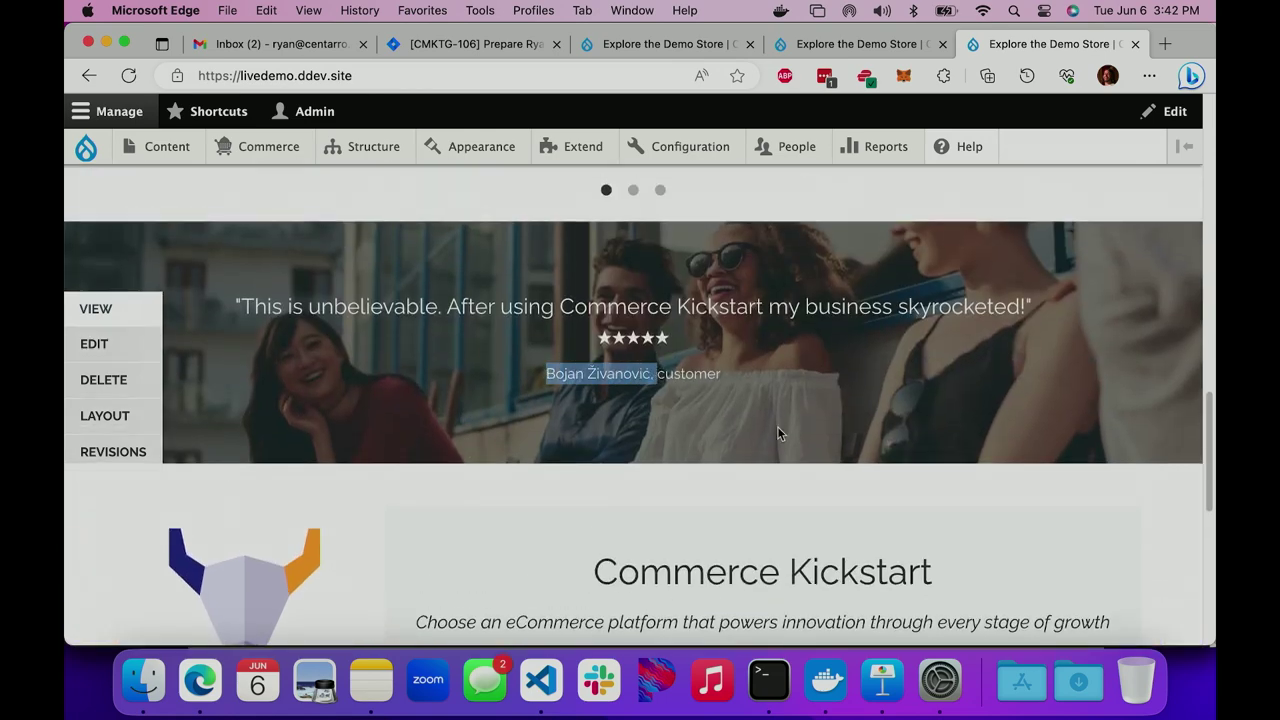
pyautogui.scroll(10, 777, 432)
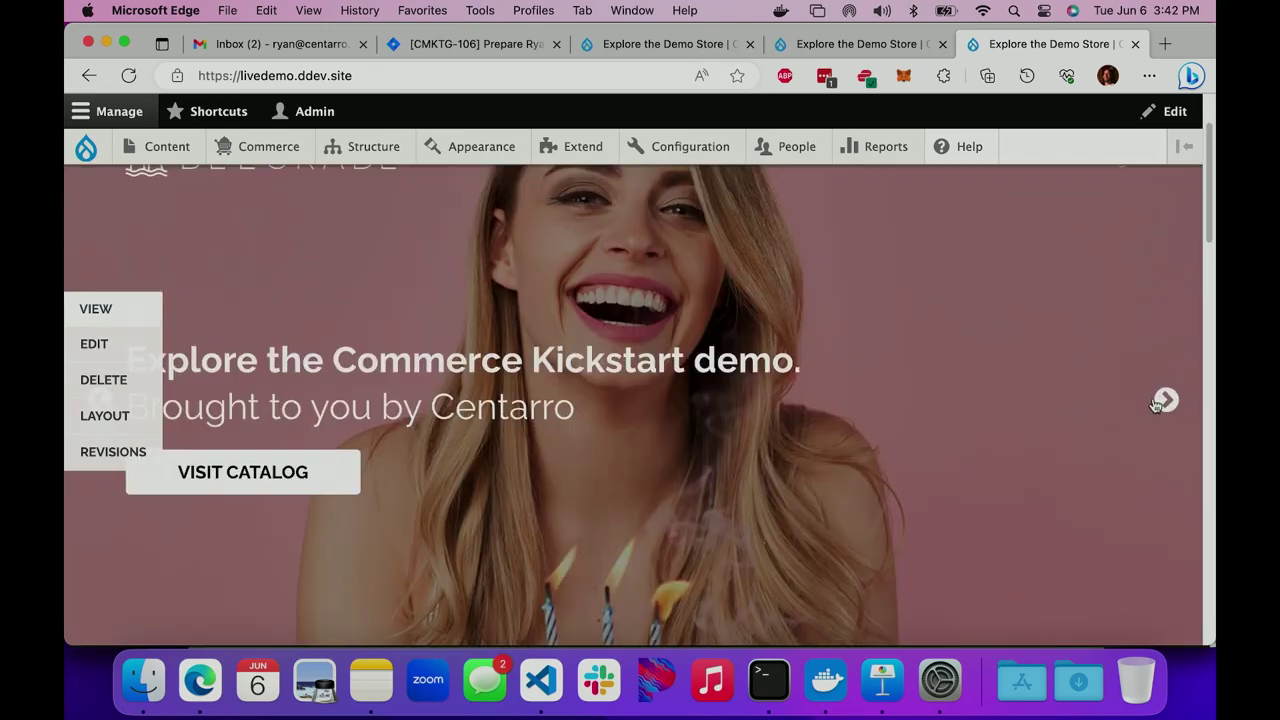
pyautogui.click(1166, 400)
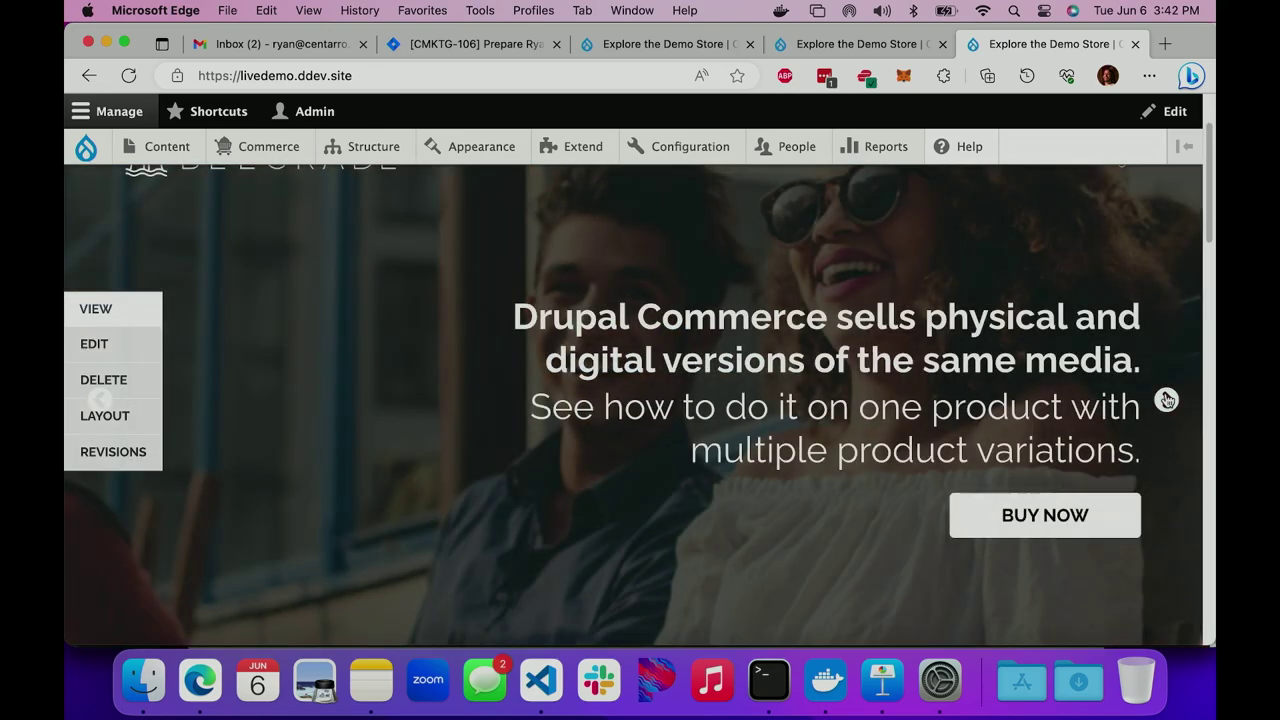
pyautogui.click(1166, 400)
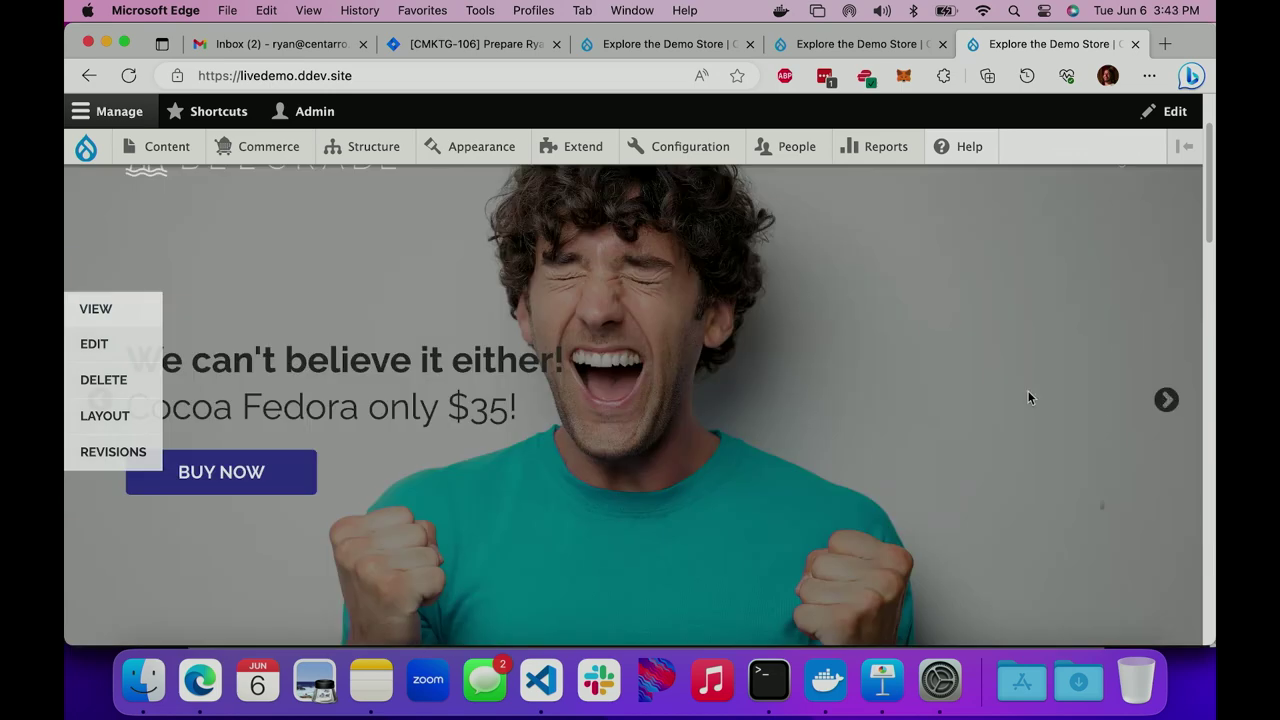
pyautogui.scroll(-5, 1027, 392)
pyautogui.scroll(6, 1027, 392)
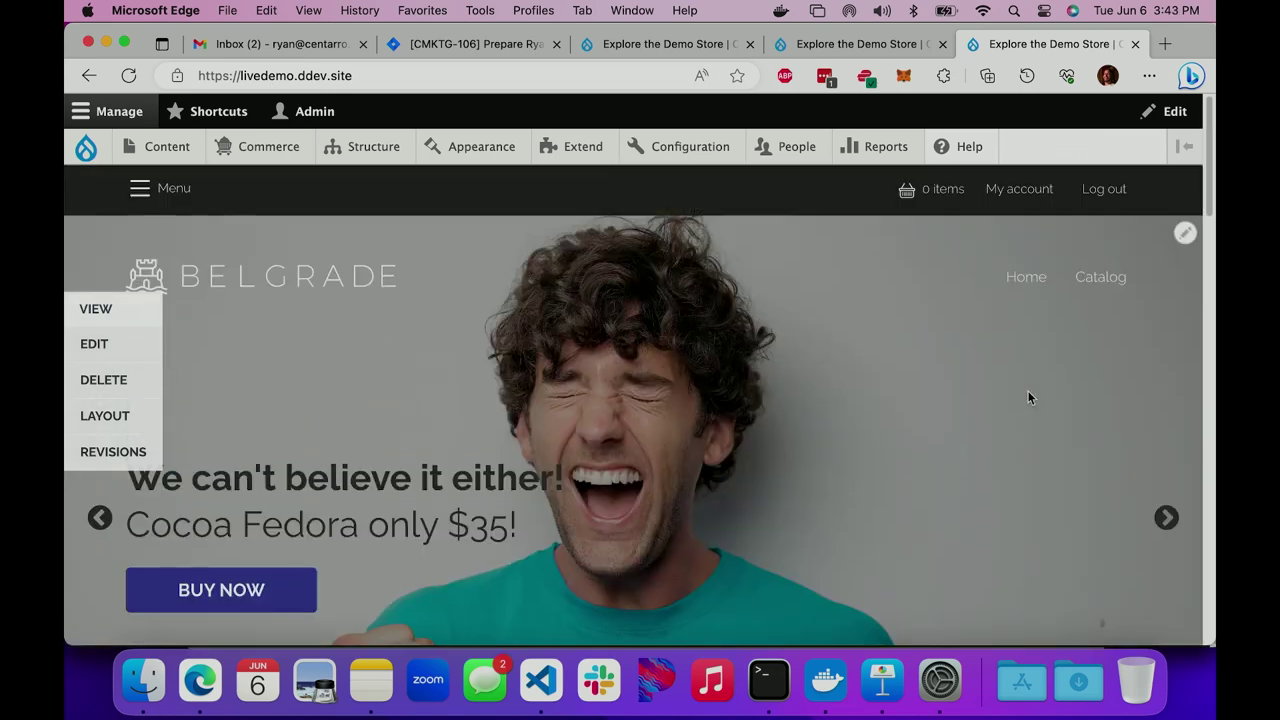
# Step: Open the store catalog and look through its category filters, brand filters and product listings
pyautogui.click(1095, 287)
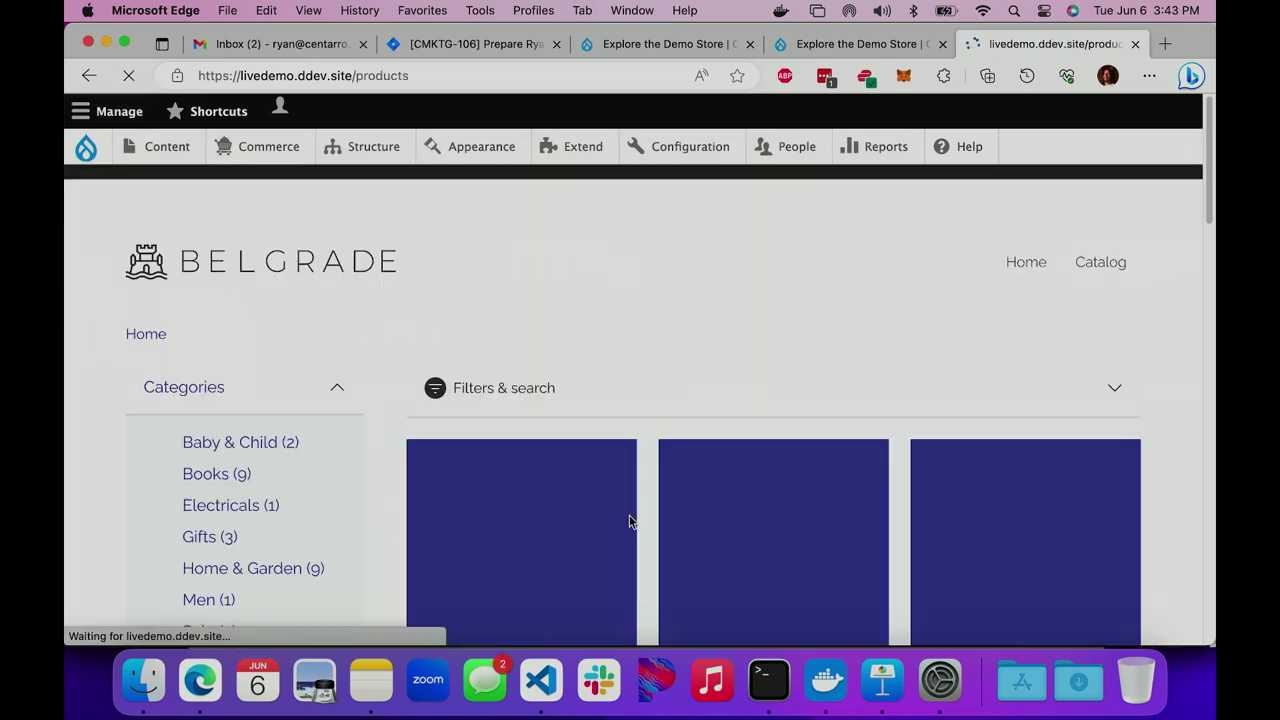
pyautogui.scroll(-3, 629, 514)
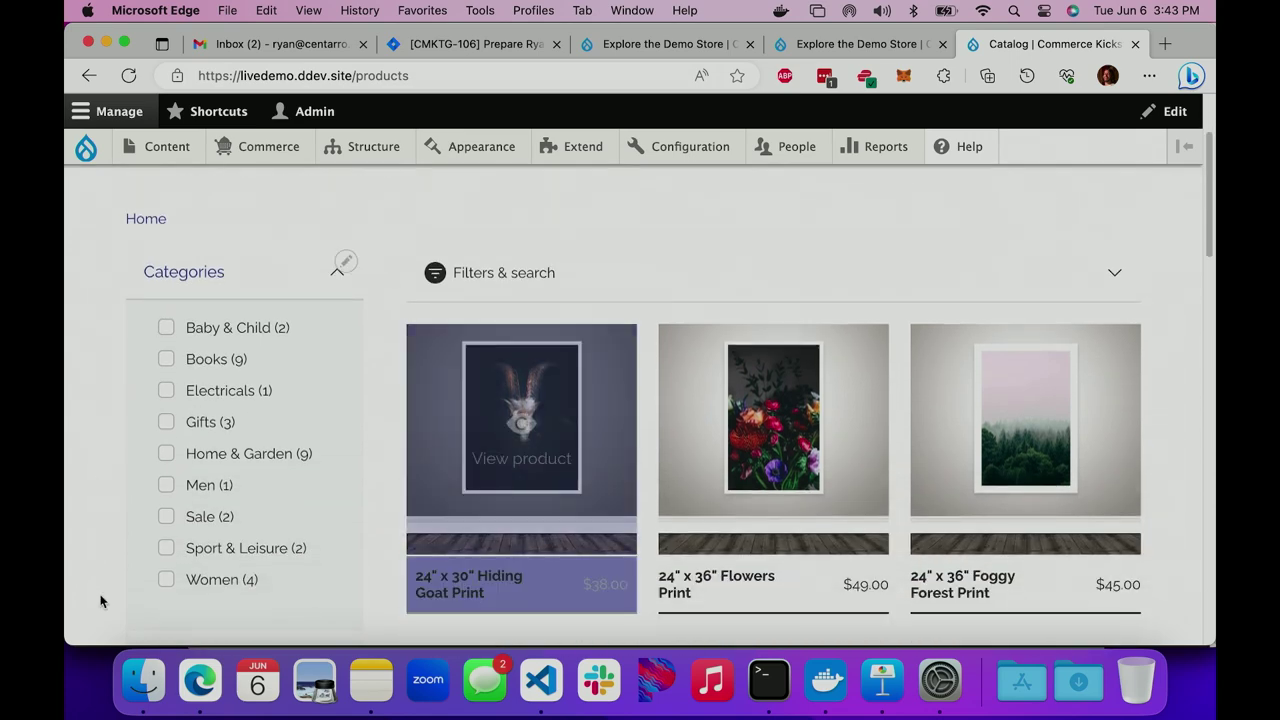
pyautogui.scroll(-4, 466, 474)
pyautogui.scroll(-4, 466, 474)
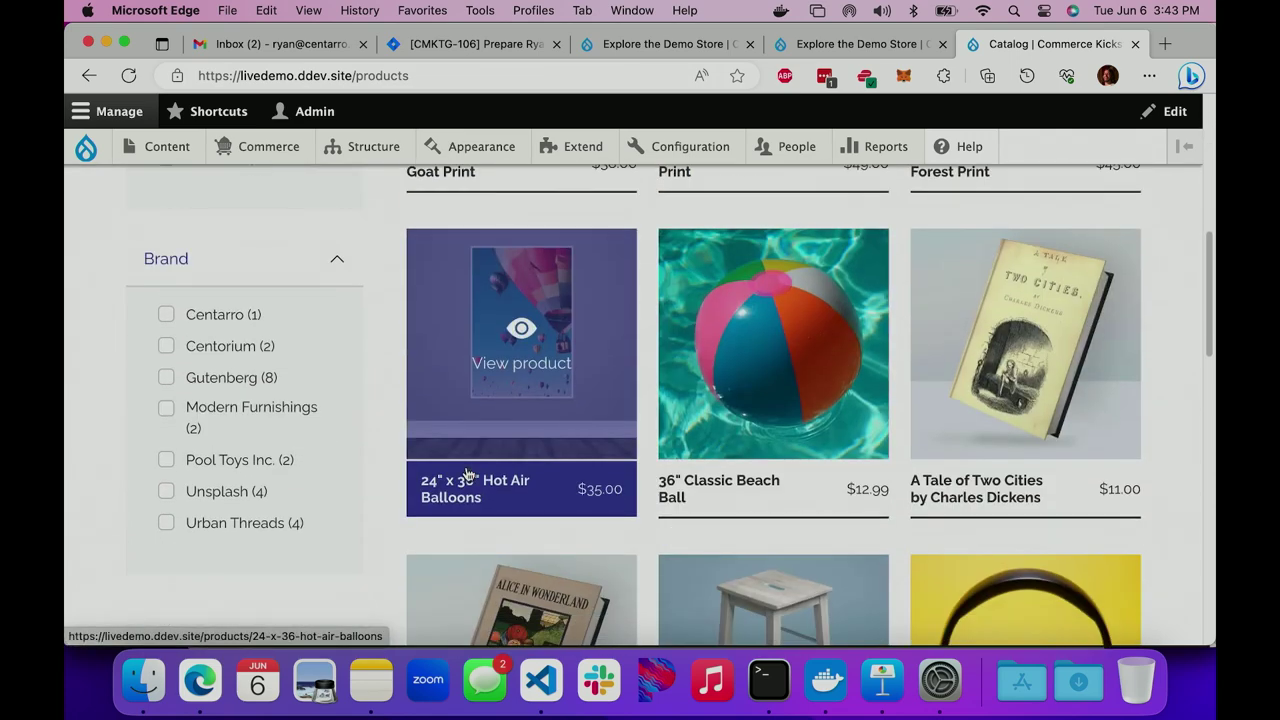
pyautogui.scroll(-3, 466, 474)
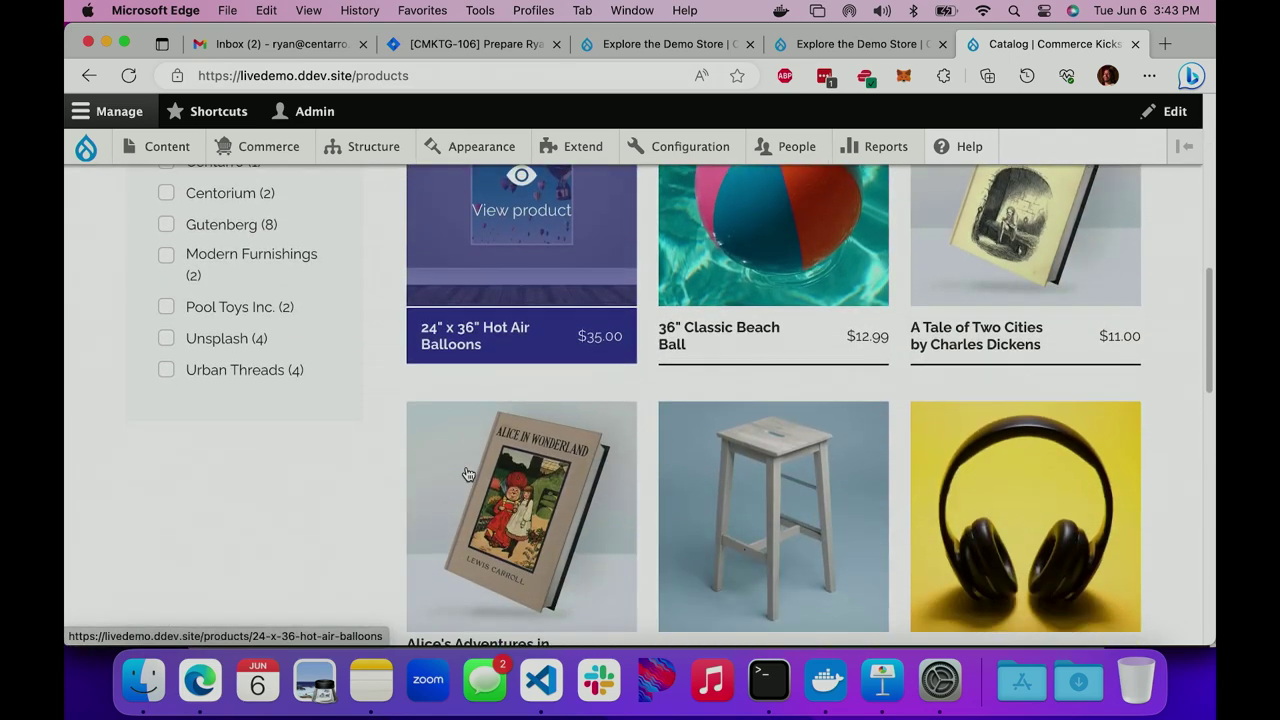
pyautogui.scroll(-2, 1122, 455)
pyautogui.scroll(-3, 1122, 459)
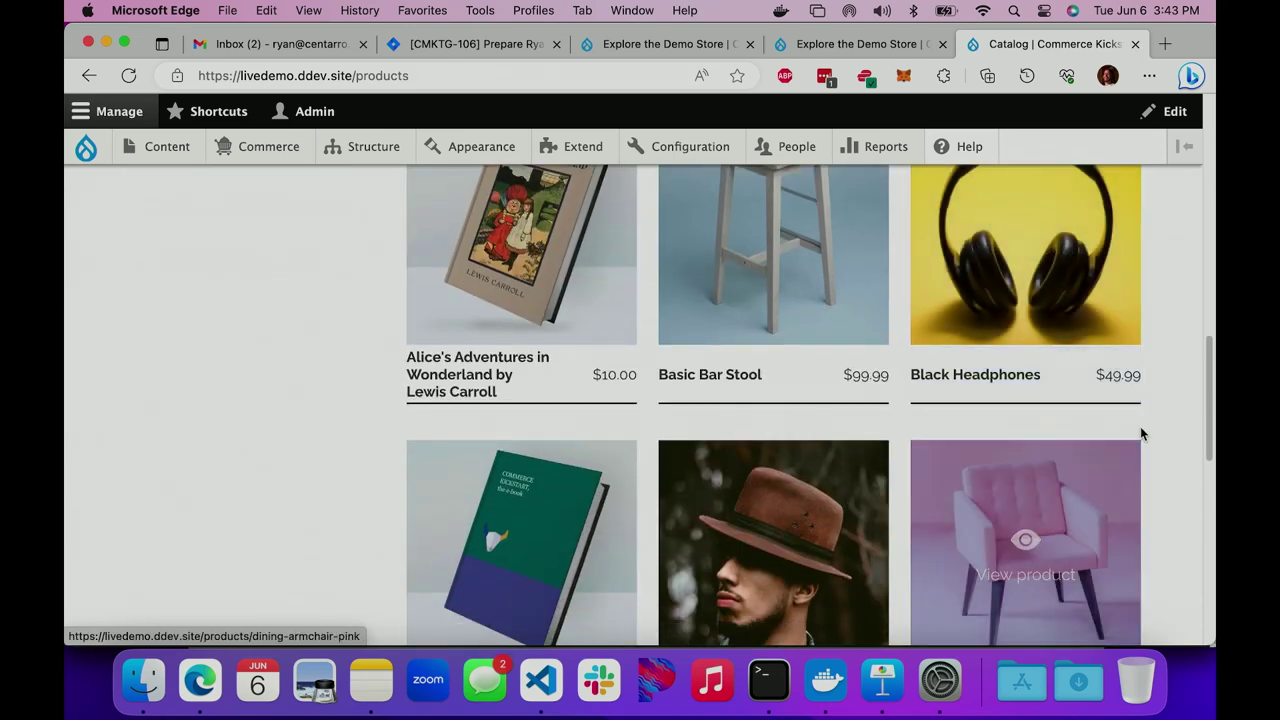
pyautogui.scroll(1, 1140, 432)
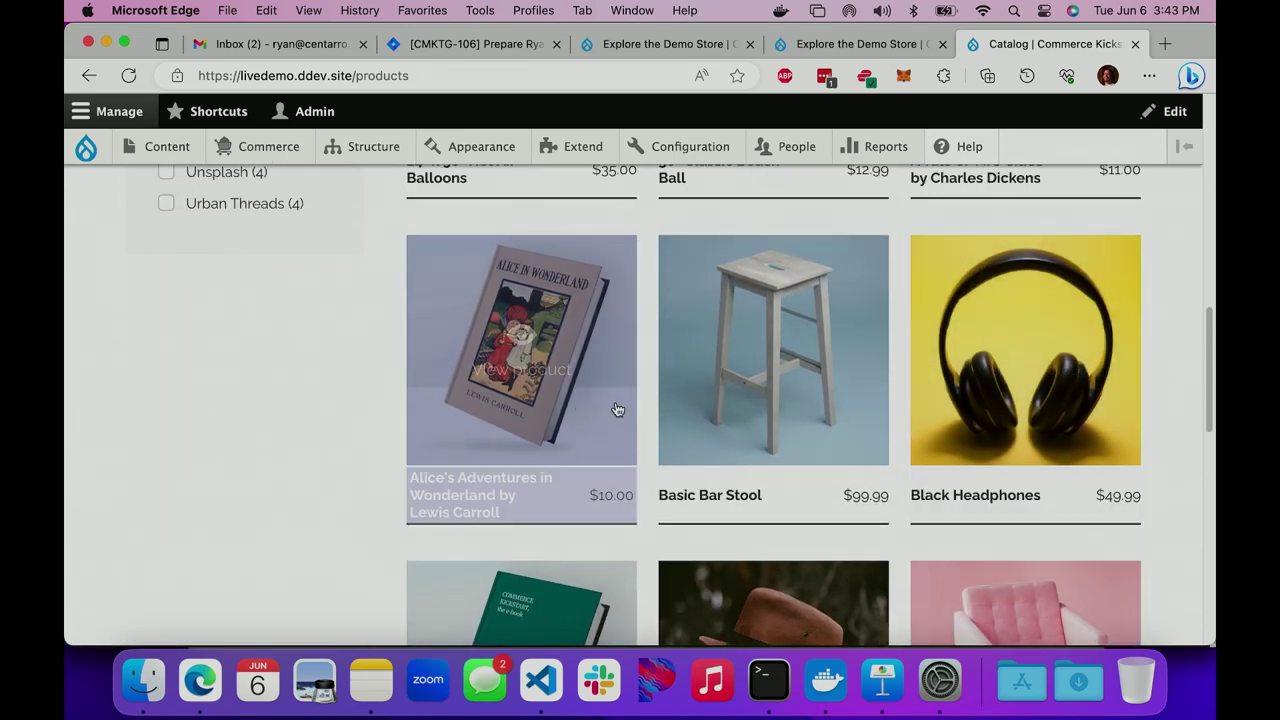
# Step: Open the Alice's Adventures in Wonderland product from the catalog and bring up its list of variations
pyautogui.click(569, 404)
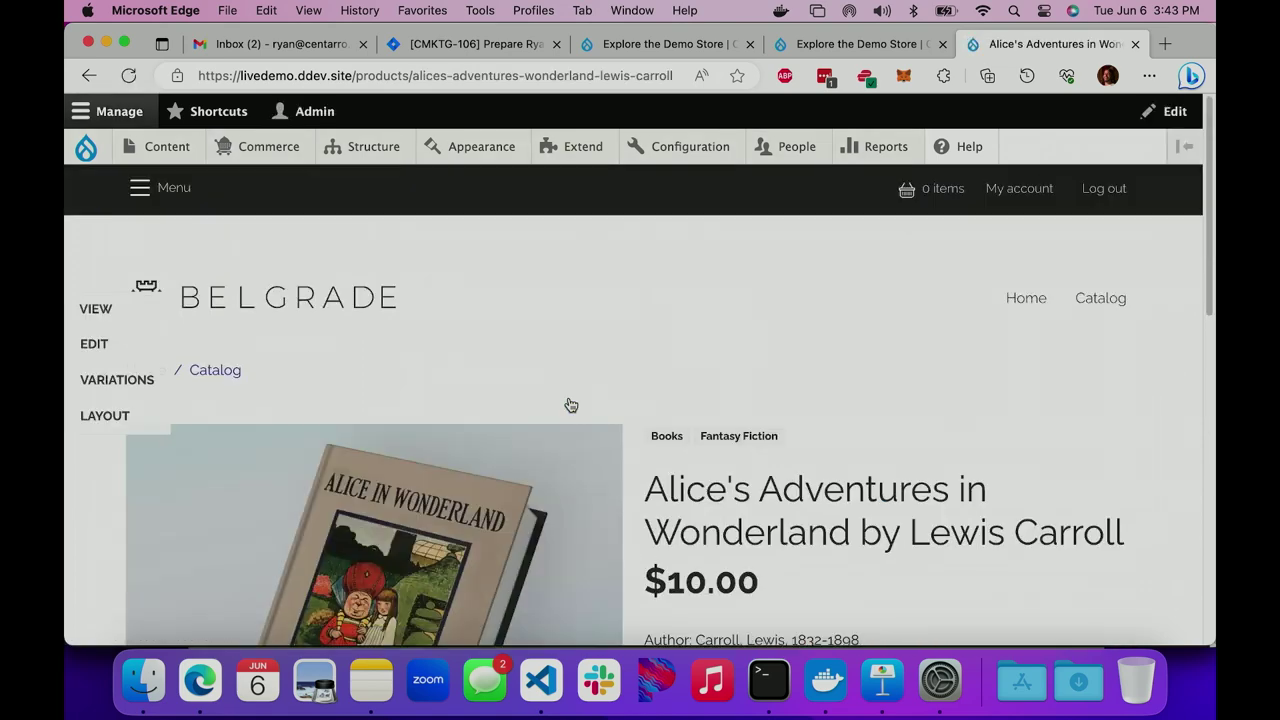
pyautogui.scroll(-10, 851, 359)
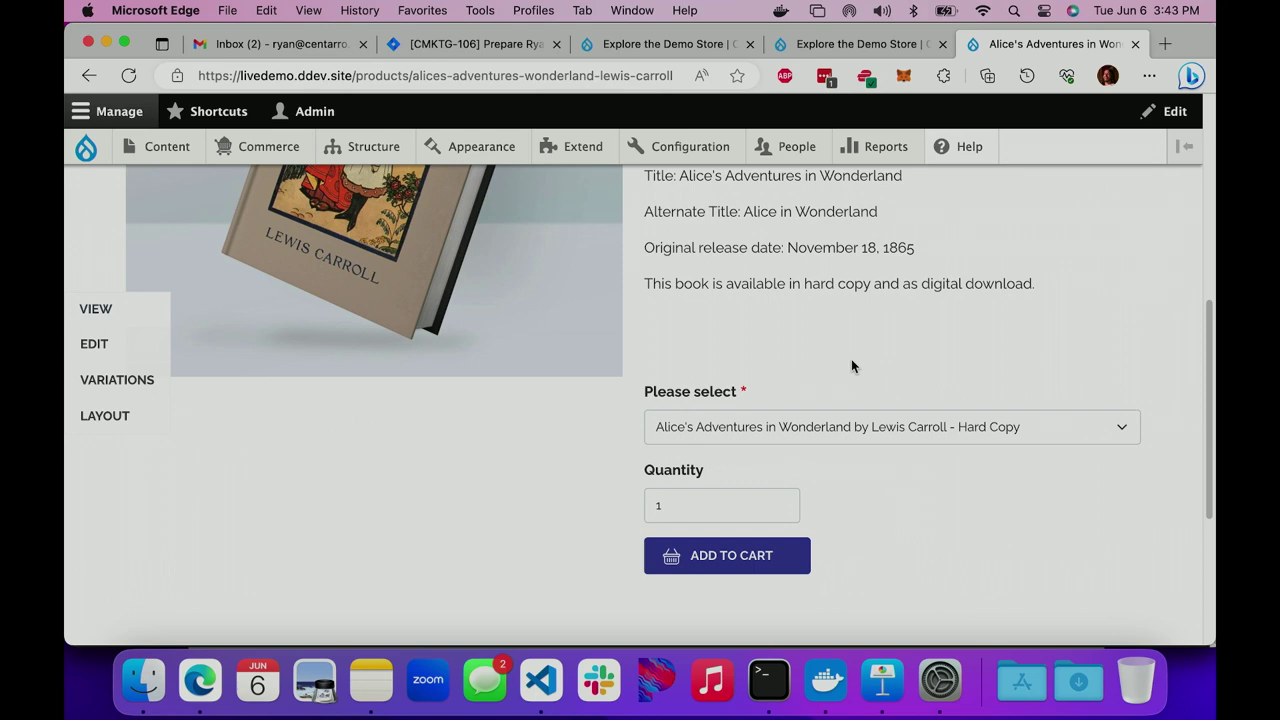
pyautogui.click(133, 380)
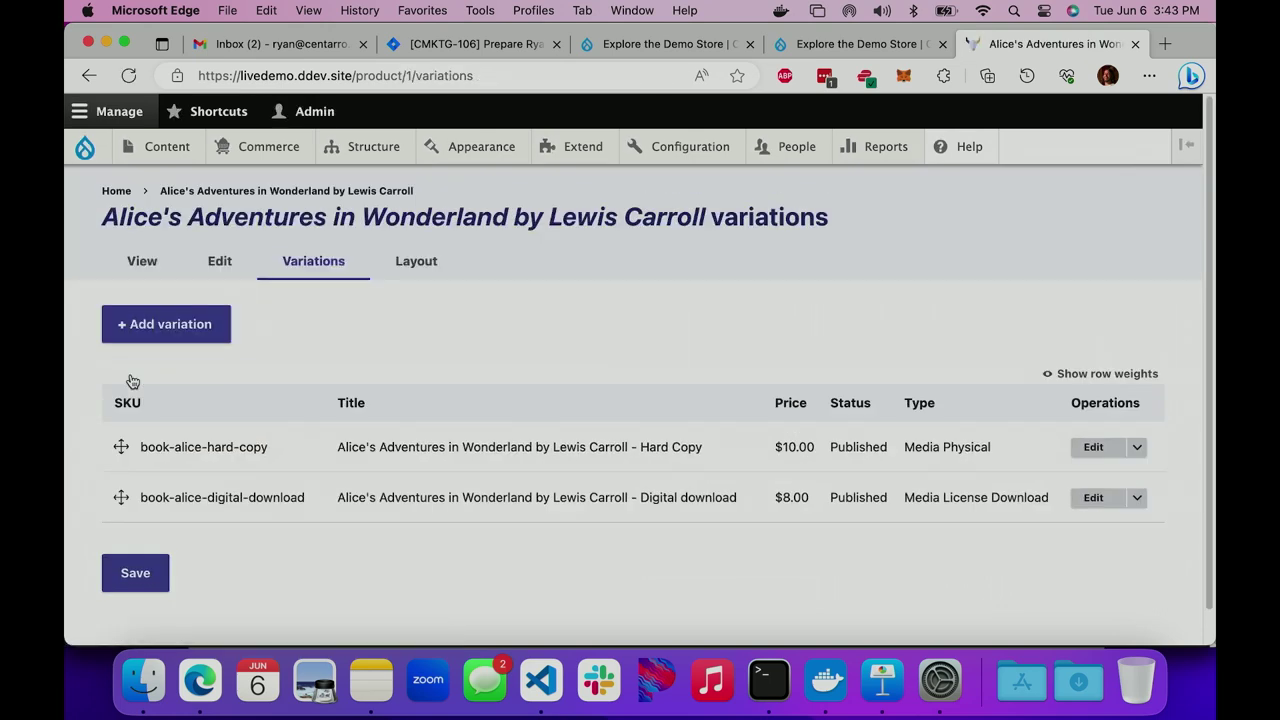
pyautogui.scroll(-1, 269, 469)
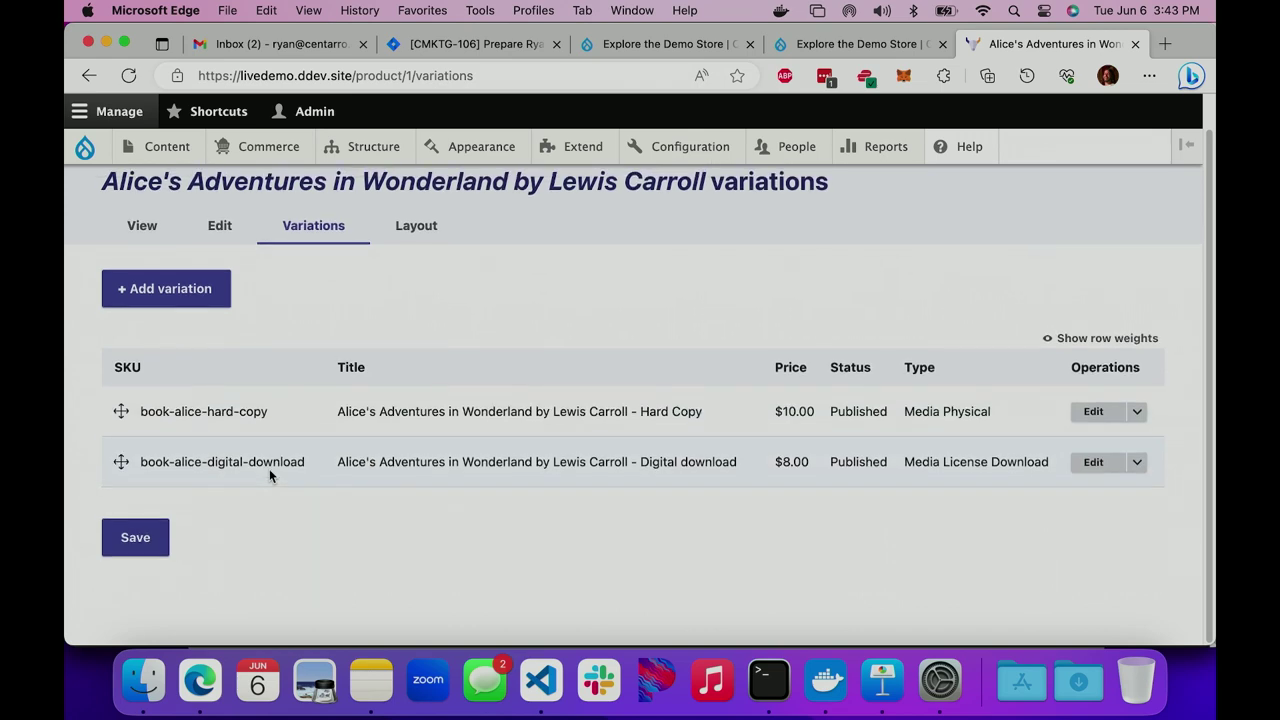
pyautogui.moveTo(903, 413); pyautogui.dragTo(1003, 420)
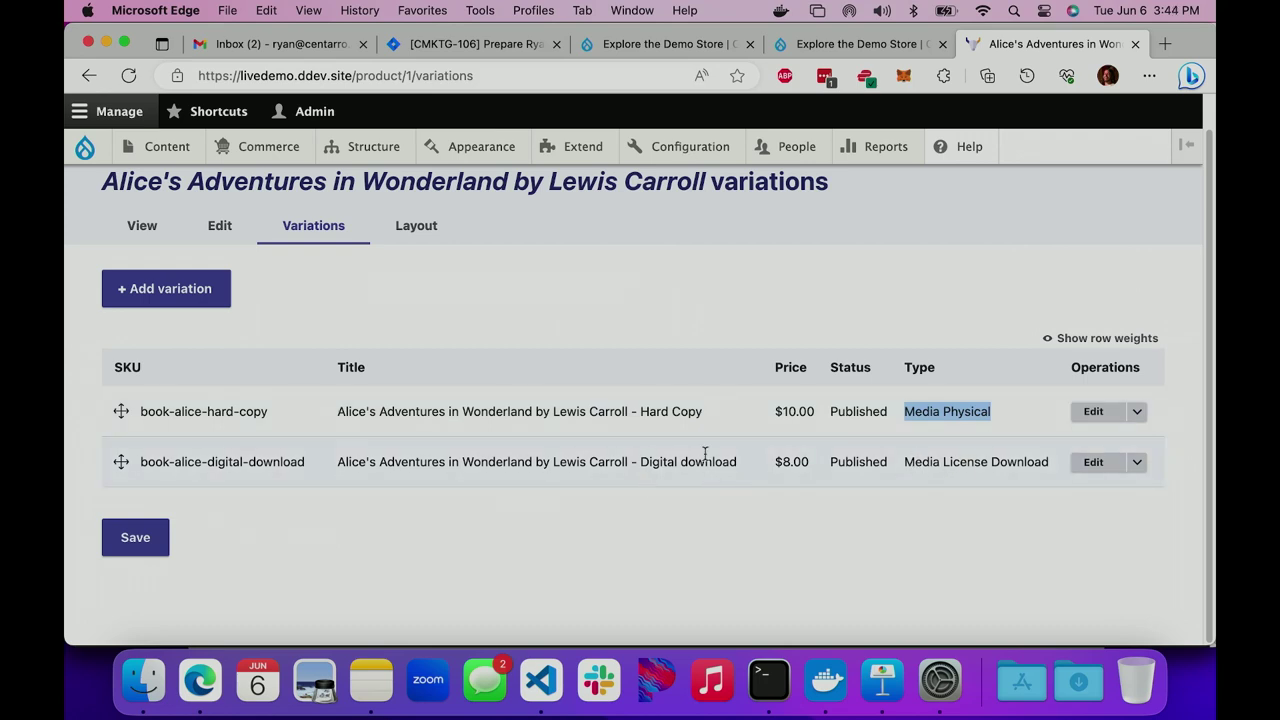
# Step: Open the book-alice-digital-download variation for editing and review its price, license and file settings
pyautogui.click(1094, 470)
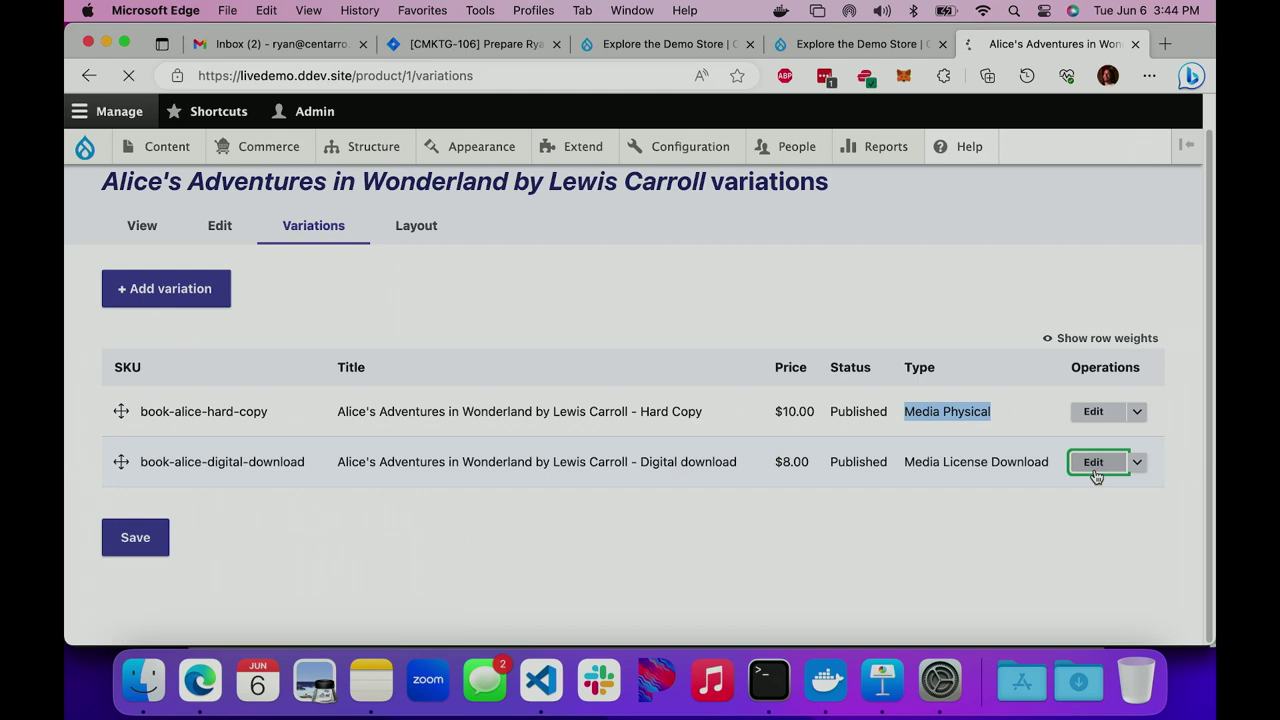
pyautogui.scroll(-3, 683, 536)
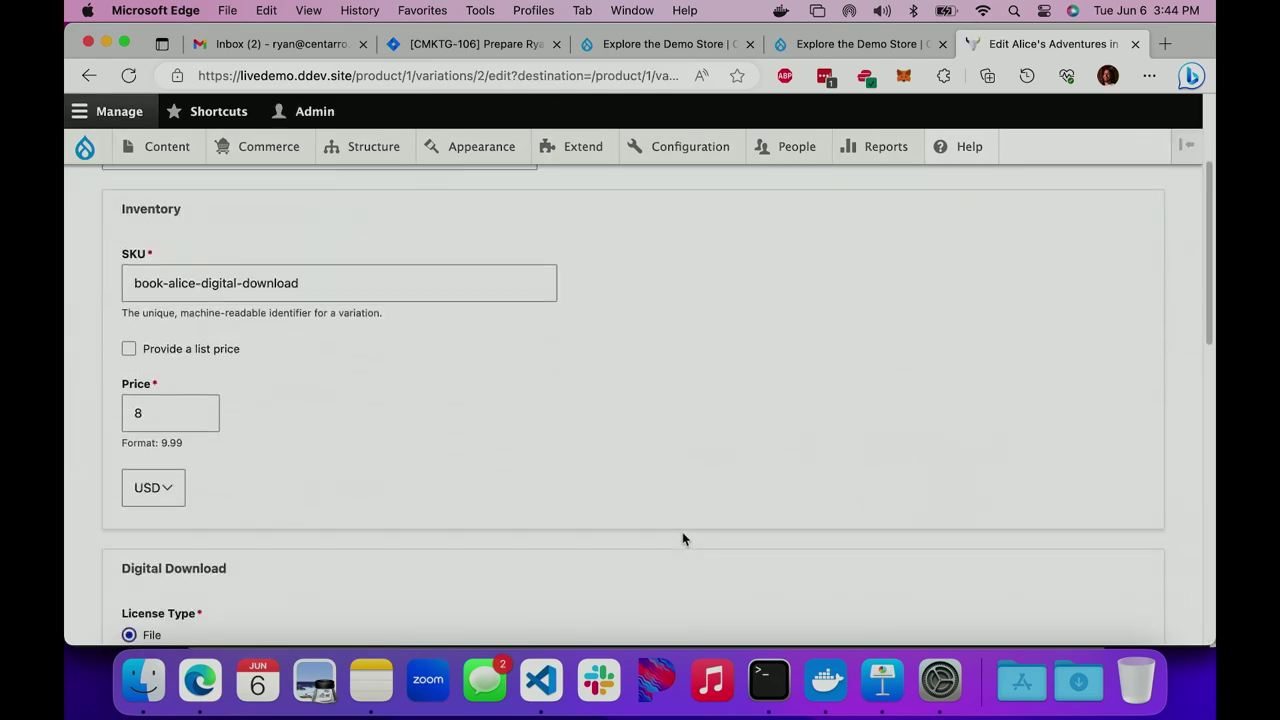
pyautogui.scroll(-5, 683, 539)
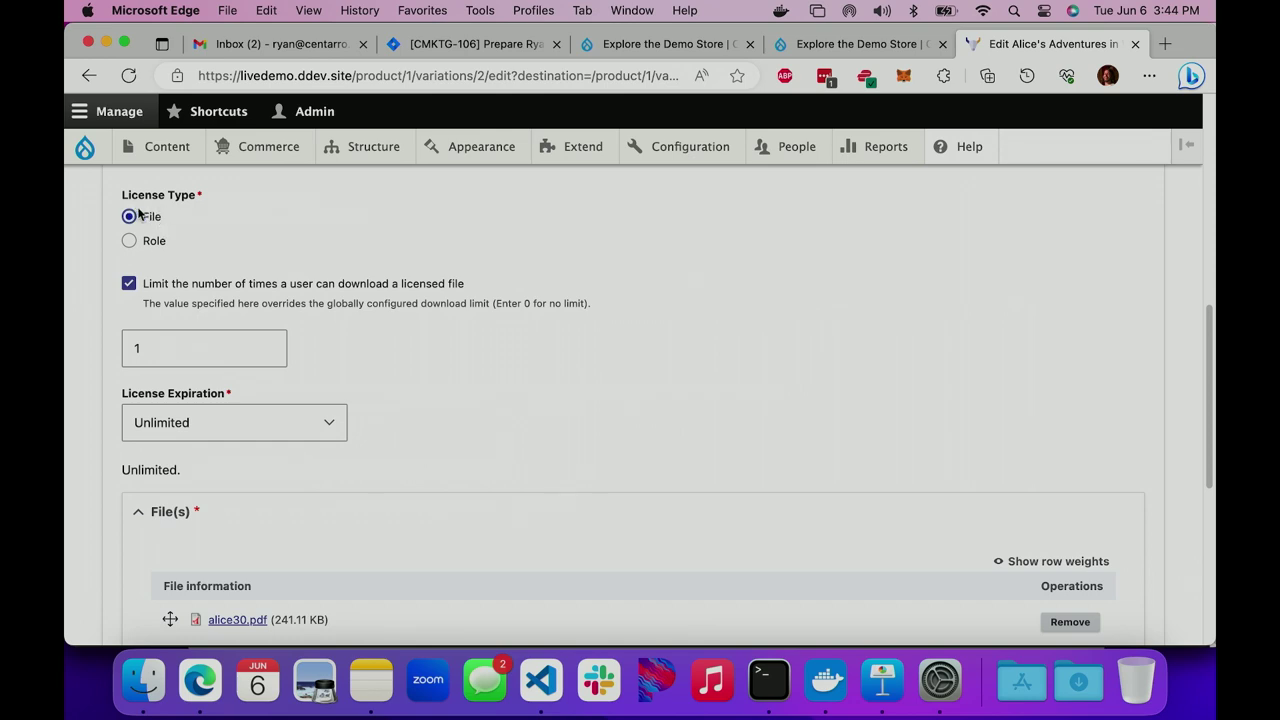
pyautogui.scroll(-5, 148, 220)
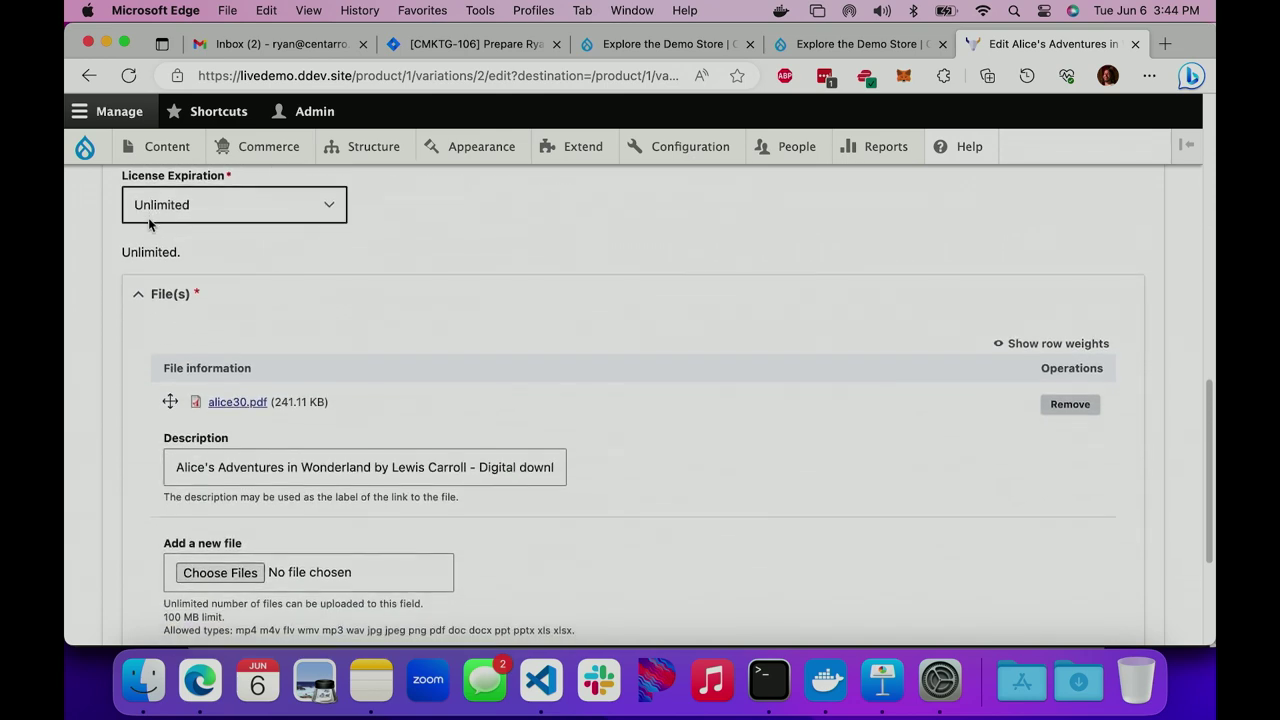
pyautogui.scroll(-3, 358, 420)
pyautogui.scroll(4, 358, 424)
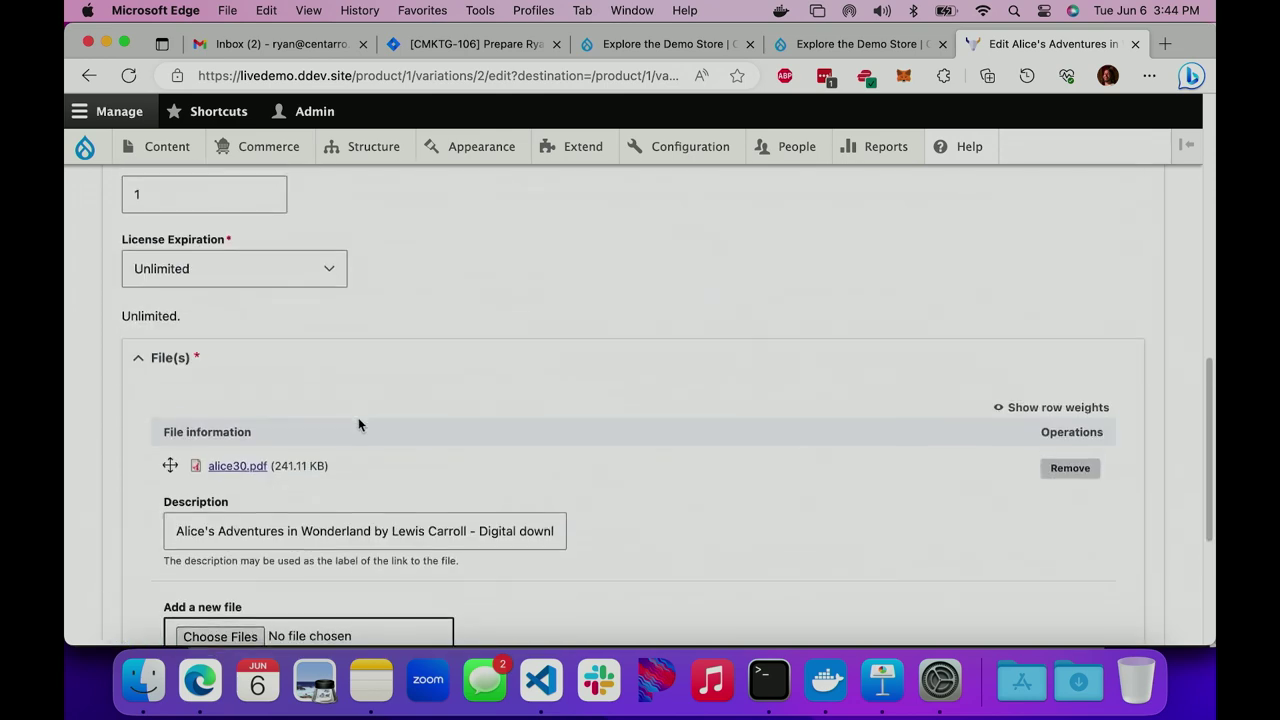
pyautogui.scroll(1, 358, 425)
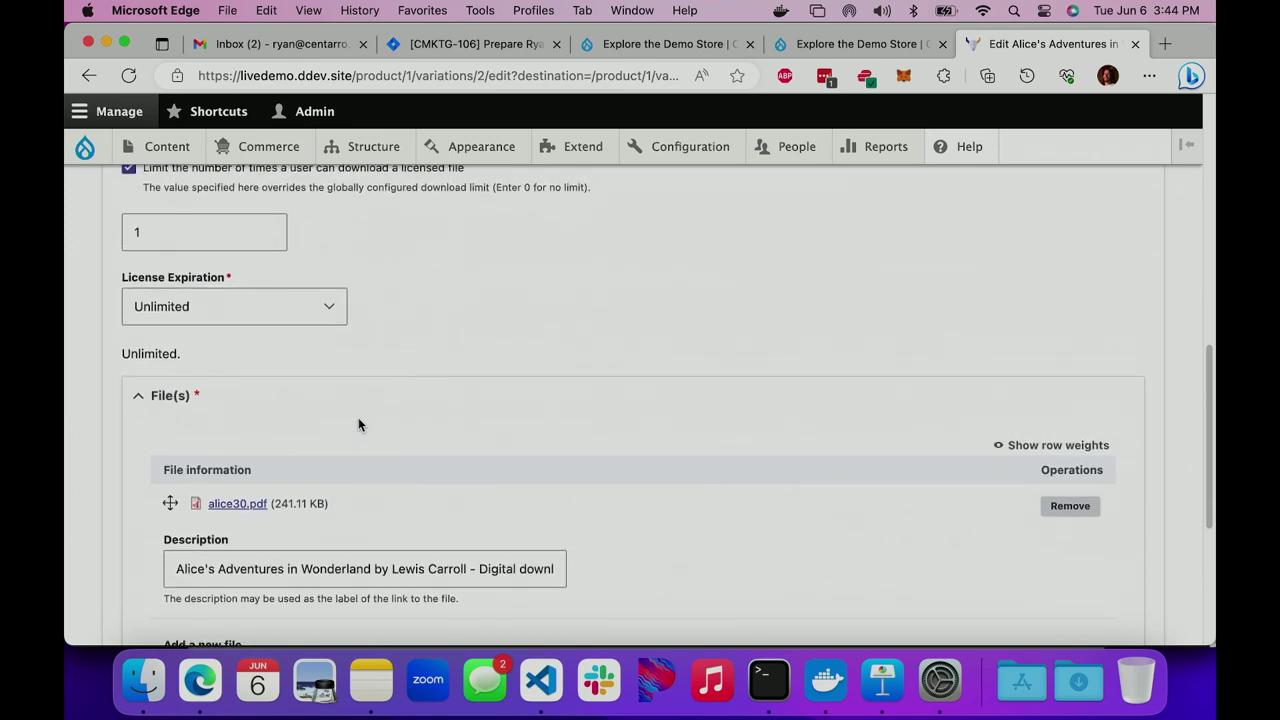
# Step: View the attached alice30.pdf in a separate browser tab, skim its pages, and close it
pyautogui.keyDown('super'); pyautogui.click(238, 514); pyautogui.keyUp('super')
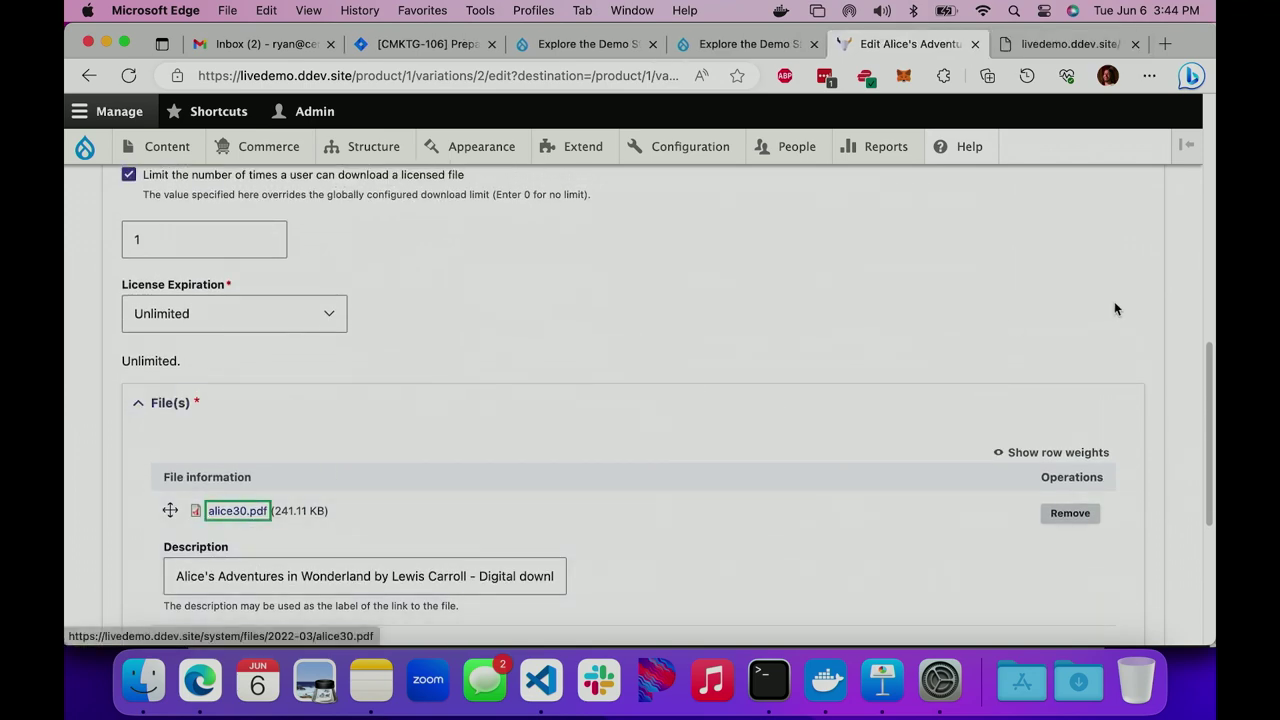
pyautogui.click(1046, 44)
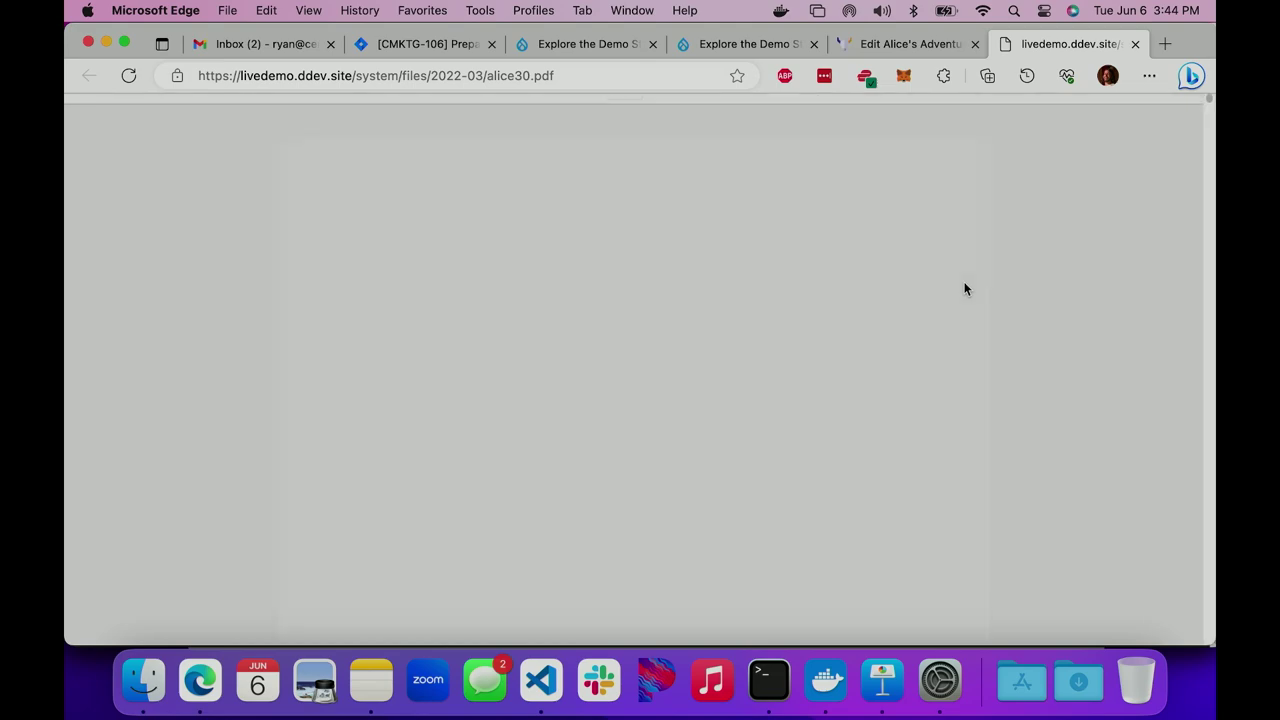
pyautogui.scroll(-15, 965, 289)
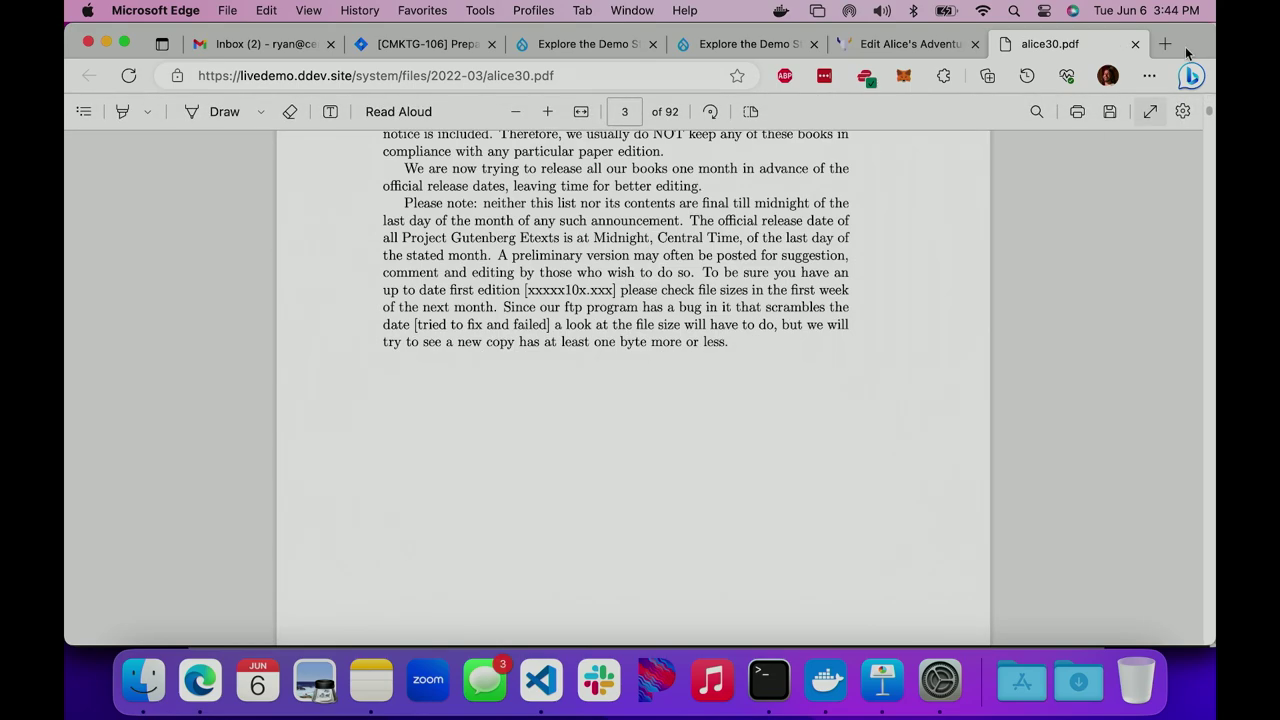
pyautogui.click(1134, 44)
# Step: Review the variation's attached file, the new-file upload limits and allowed types, and the Digital Download license settings
pyautogui.scroll(1, 606, 414)
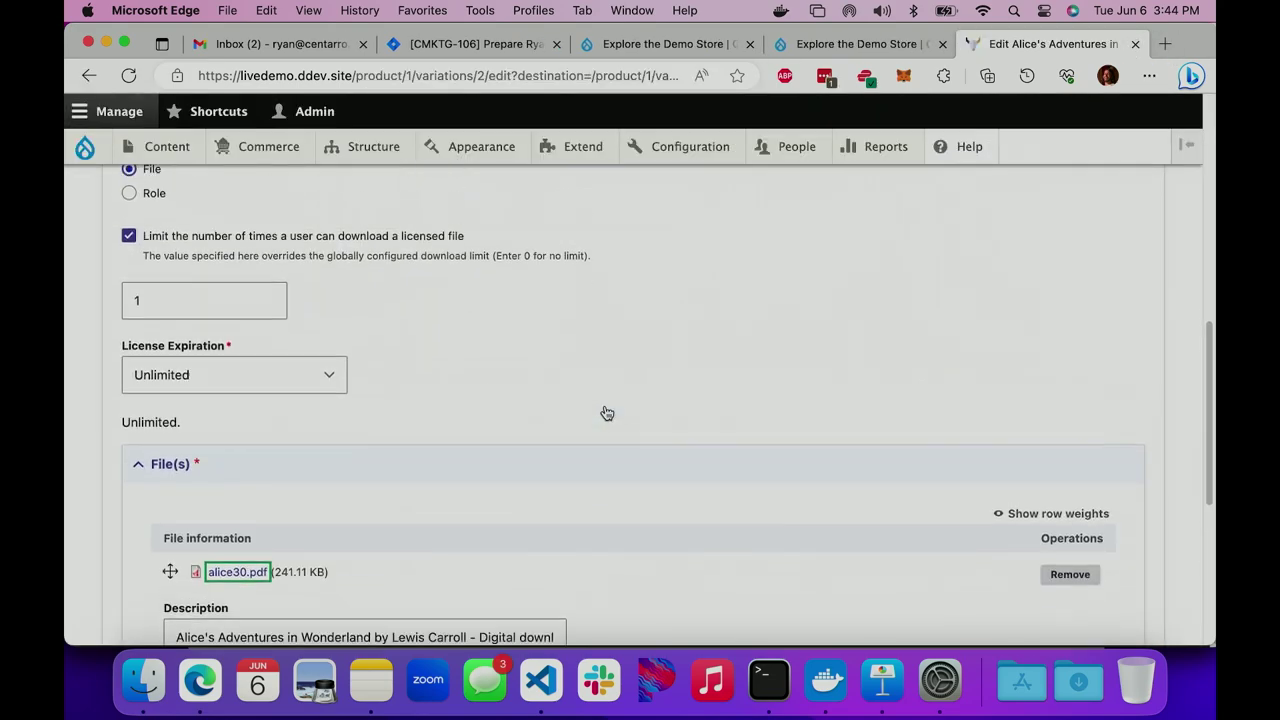
pyautogui.scroll(-5, 605, 412)
pyautogui.scroll(2, 605, 412)
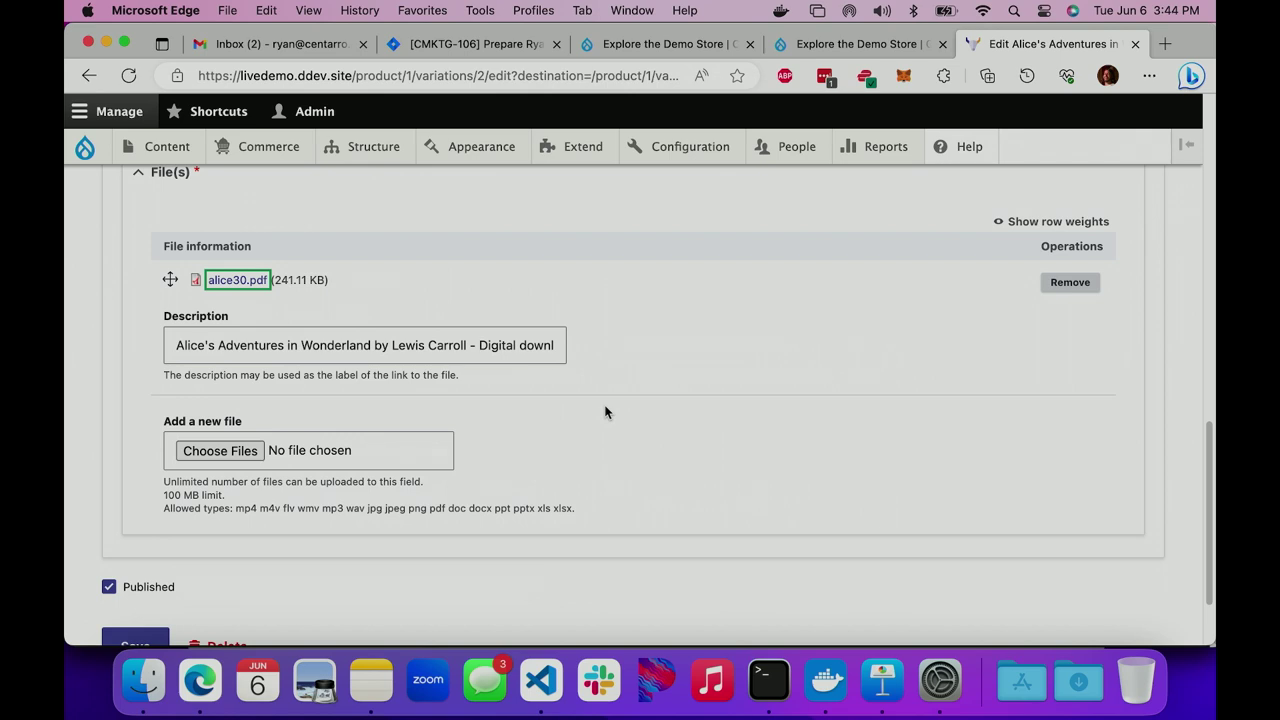
pyautogui.scroll(1, 605, 412)
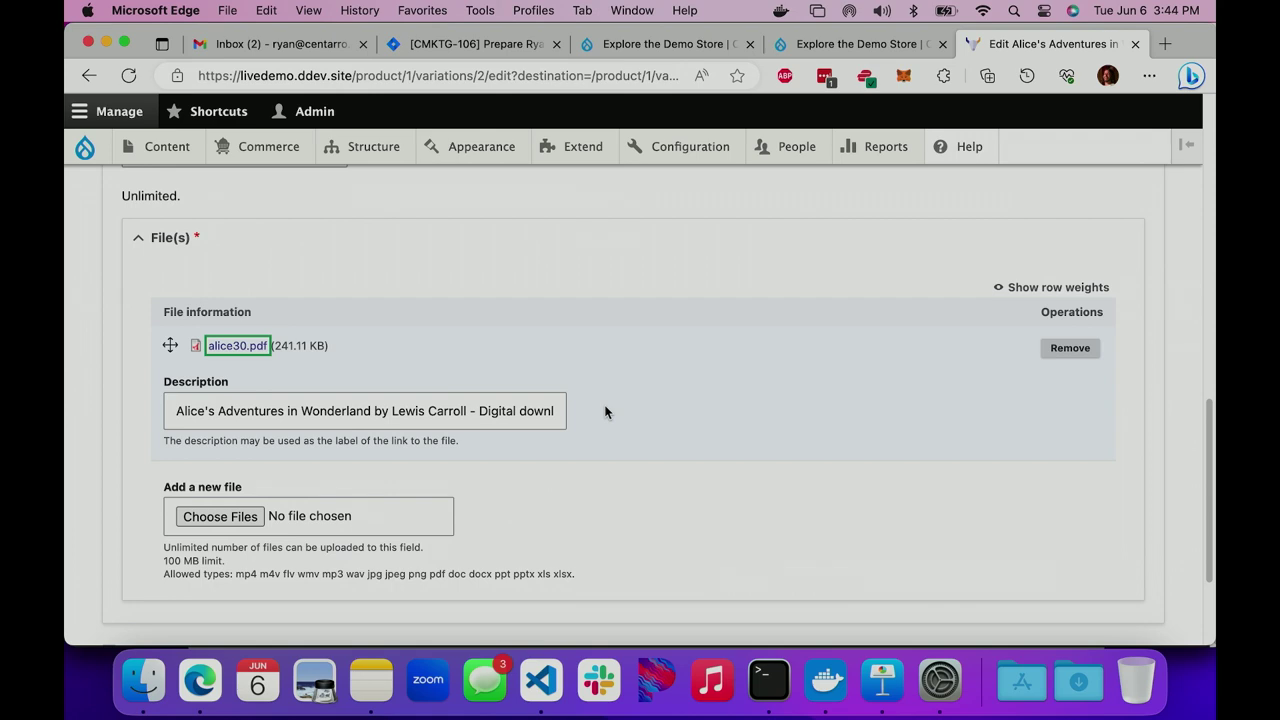
pyautogui.scroll(5, 605, 412)
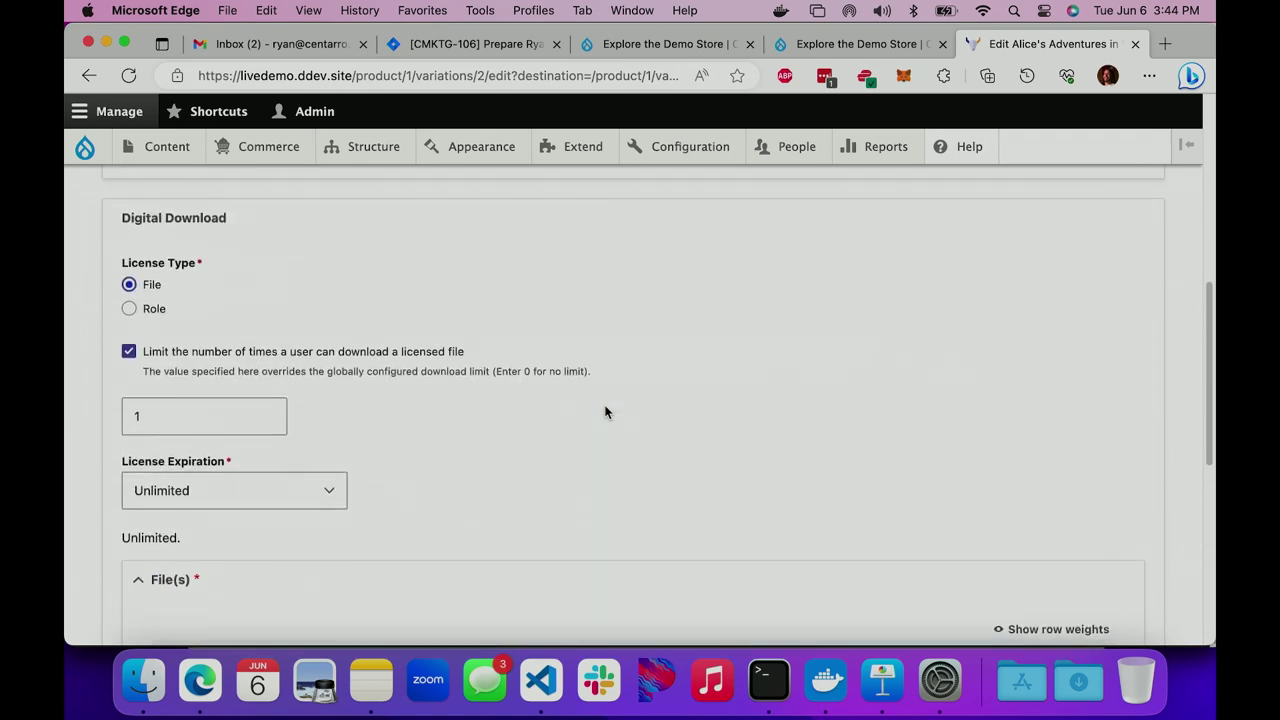
pyautogui.scroll(1, 605, 412)
pyautogui.scroll(-2, 605, 412)
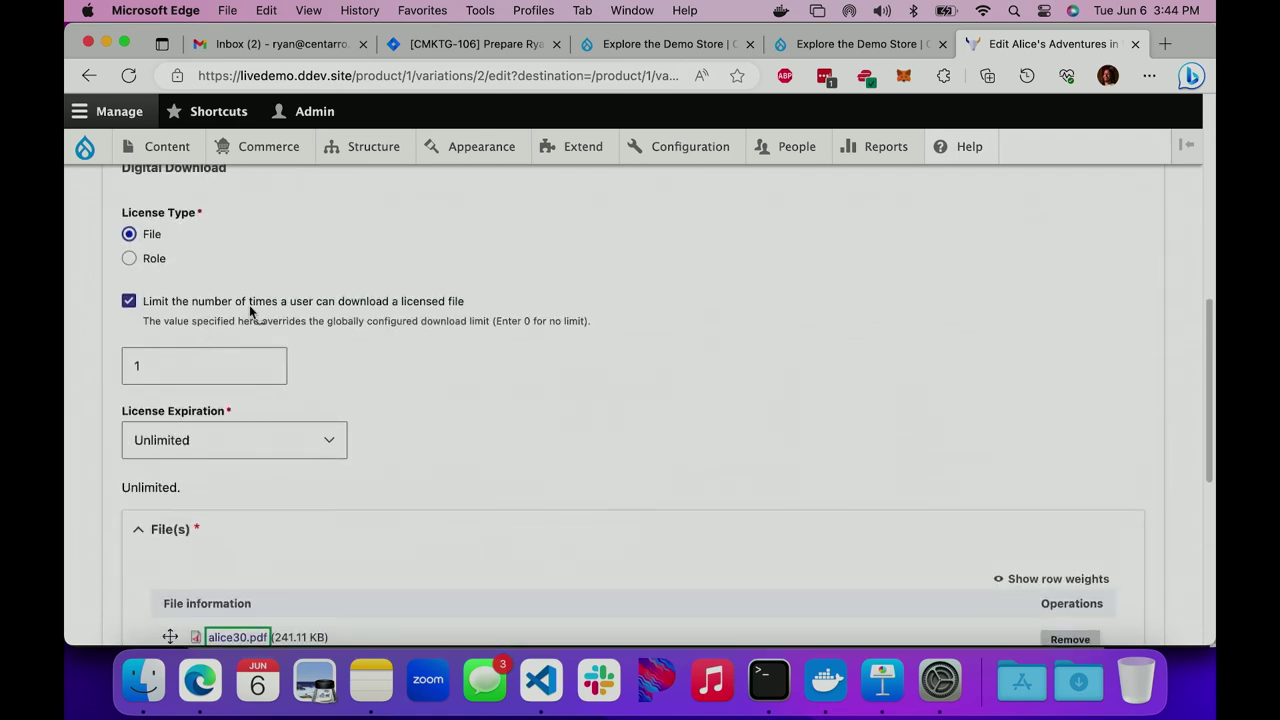
# Step: Turn the variation's per-user download limit off and on again, and look at the available license expiration types
pyautogui.click(251, 305)
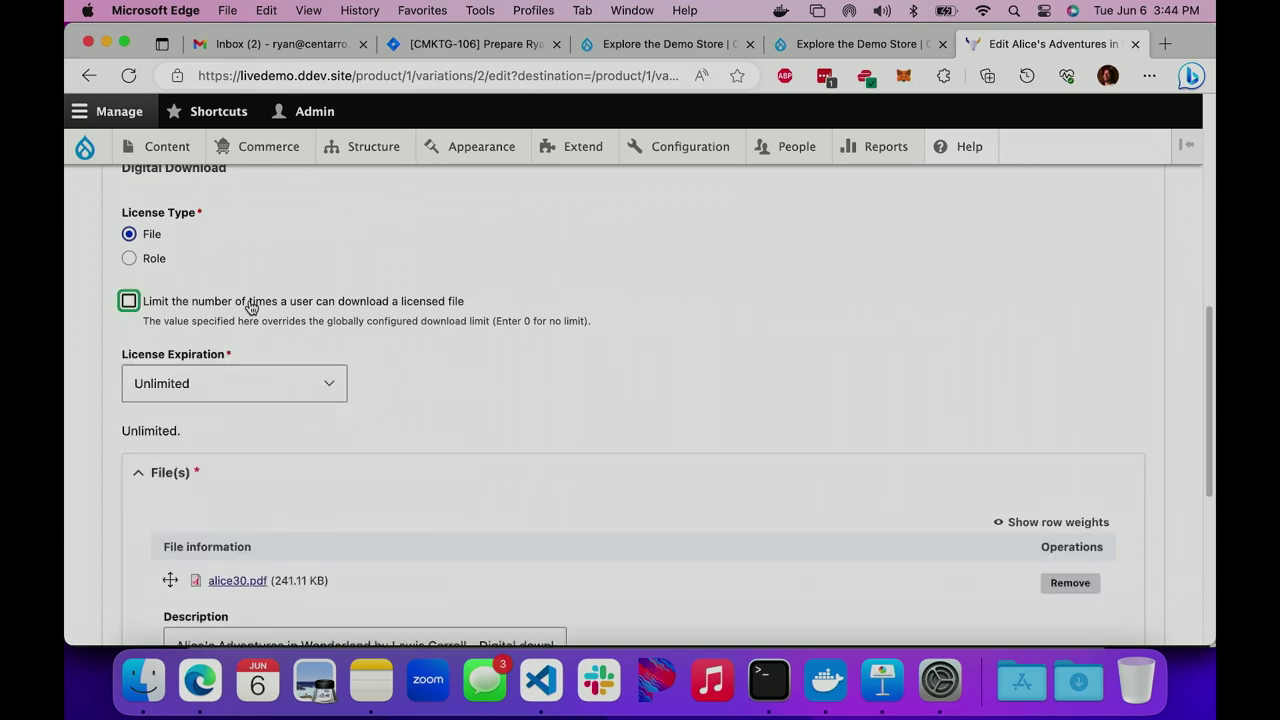
pyautogui.click(251, 305)
pyautogui.click(249, 440)
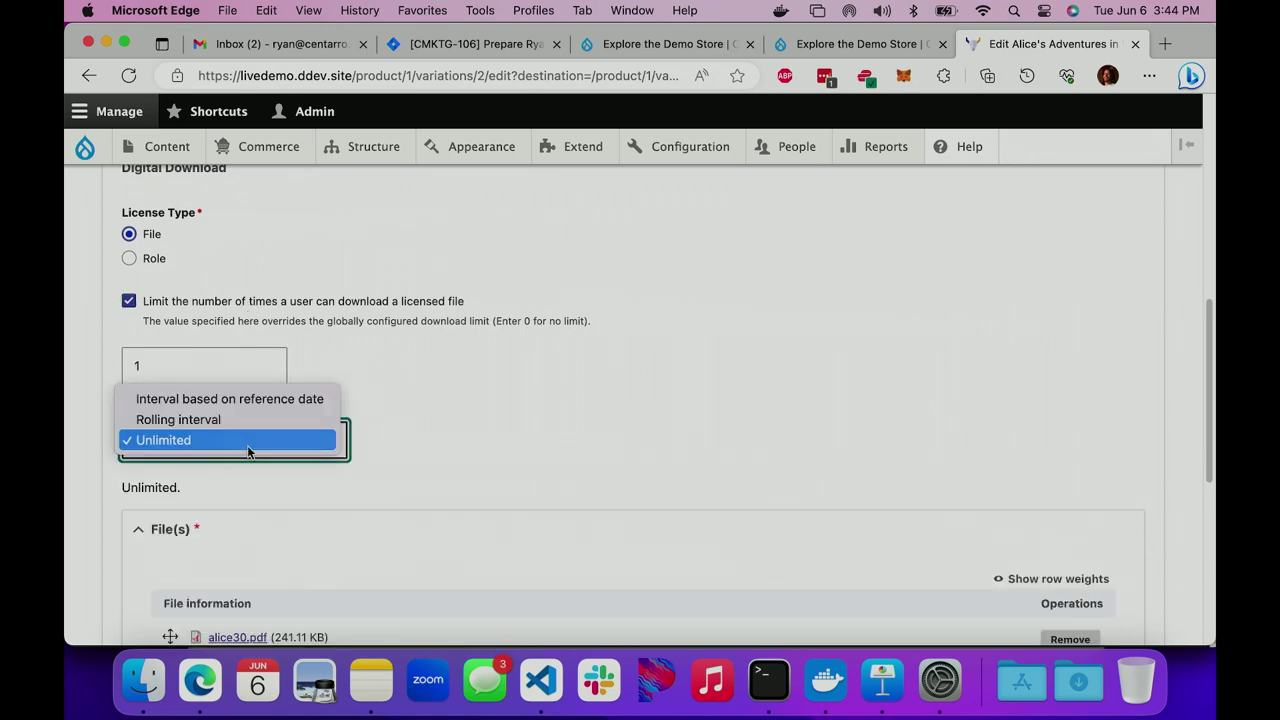
pyautogui.click(517, 444)
# Step: Try the license expirations Rolling interval and Interval based on reference date, and leave the variation form without saving
pyautogui.scroll(-3, 517, 444)
pyautogui.click(284, 287)
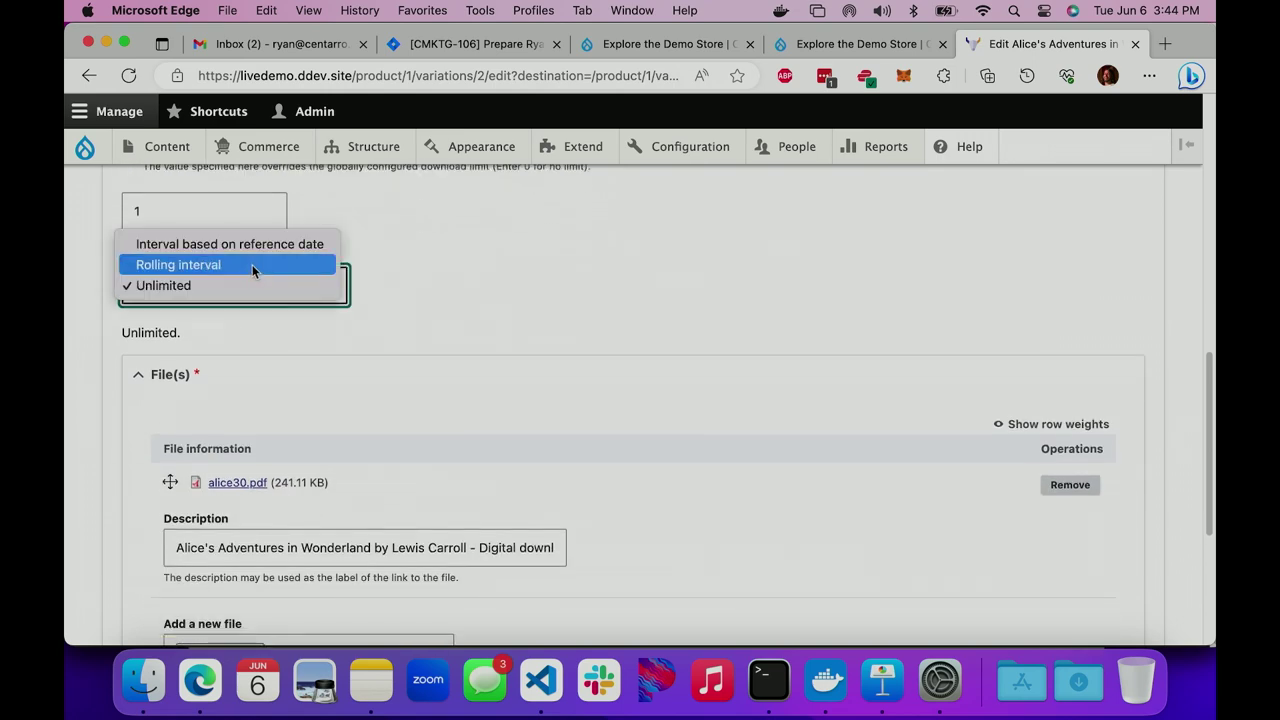
pyautogui.click(251, 263)
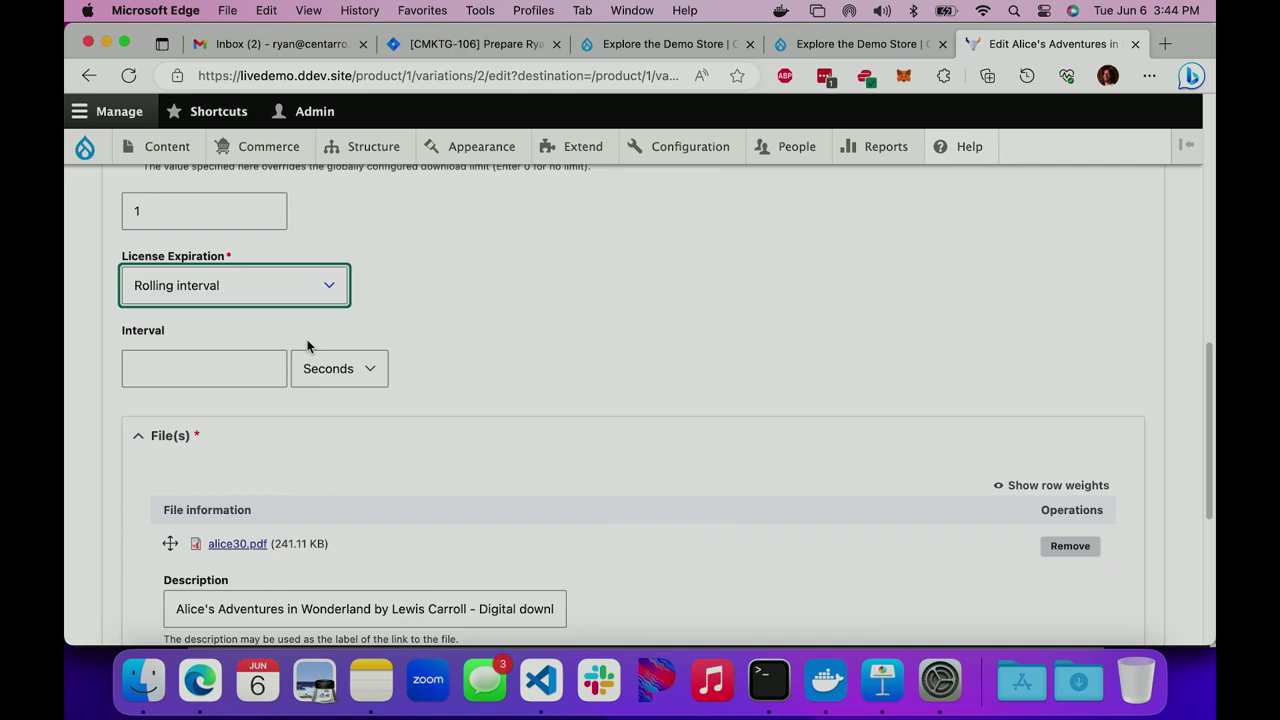
pyautogui.click(282, 287)
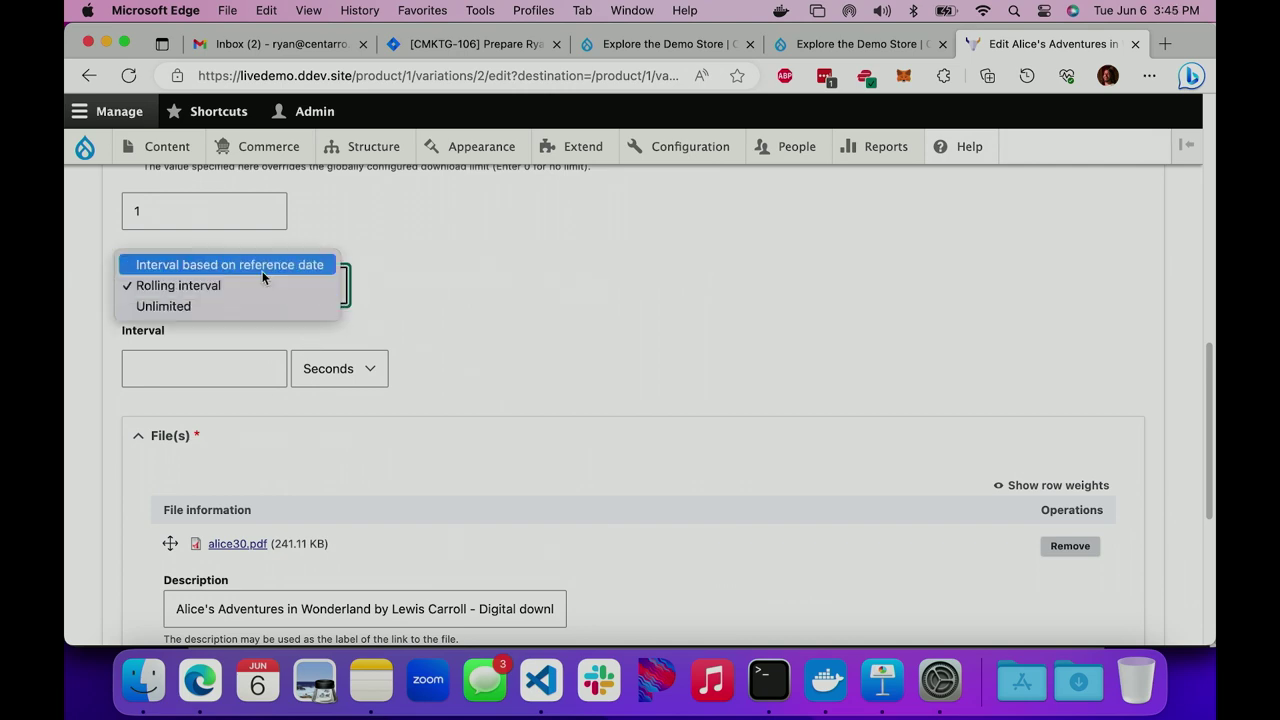
pyautogui.click(262, 270)
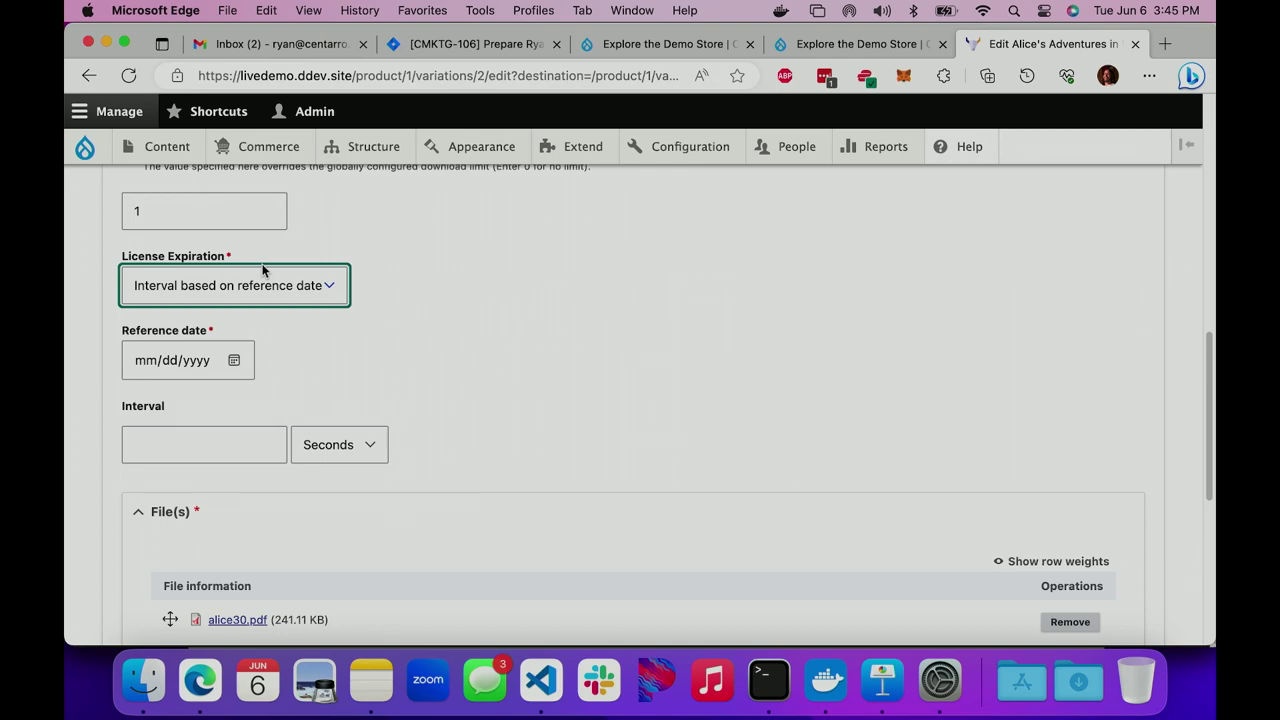
pyautogui.press('super+bracketleft')
# Step: Return to the Alice's Adventures in Wonderland product page and add its Digital download variation to the cart
pyautogui.rightClick(363, 297)
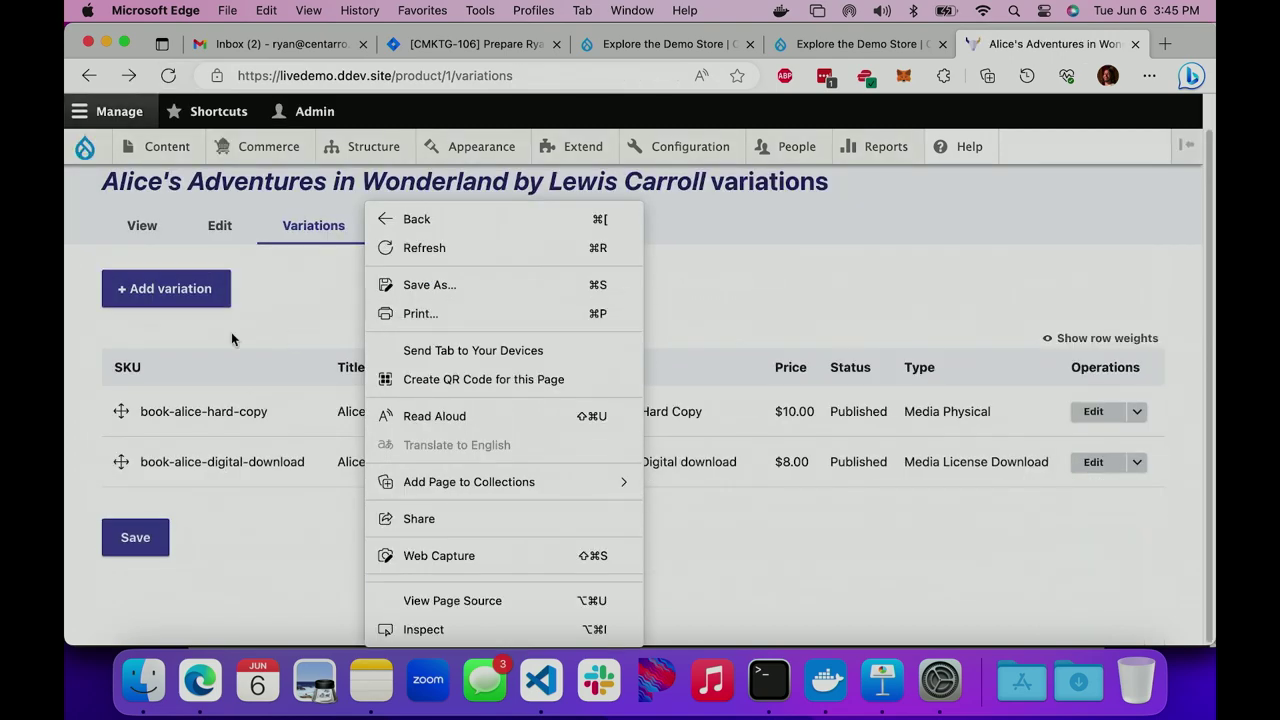
pyautogui.press('super+bracketleft')
pyautogui.click(866, 546)
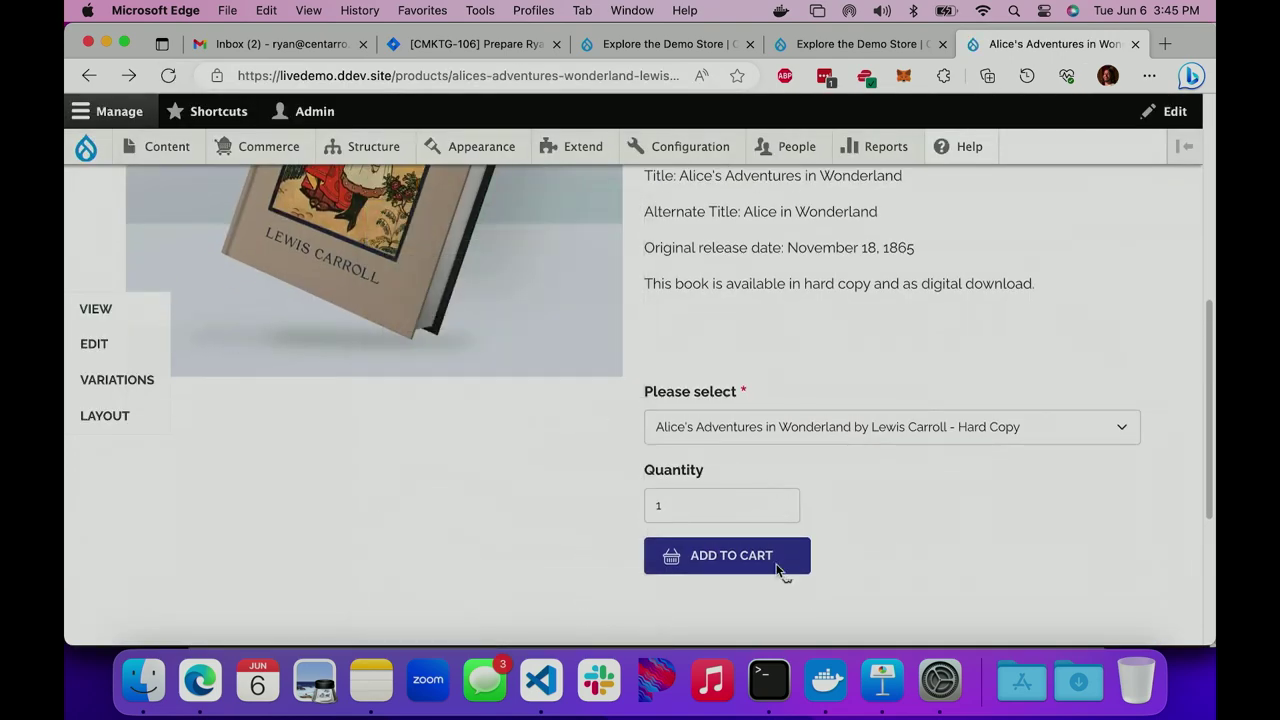
pyautogui.click(920, 428)
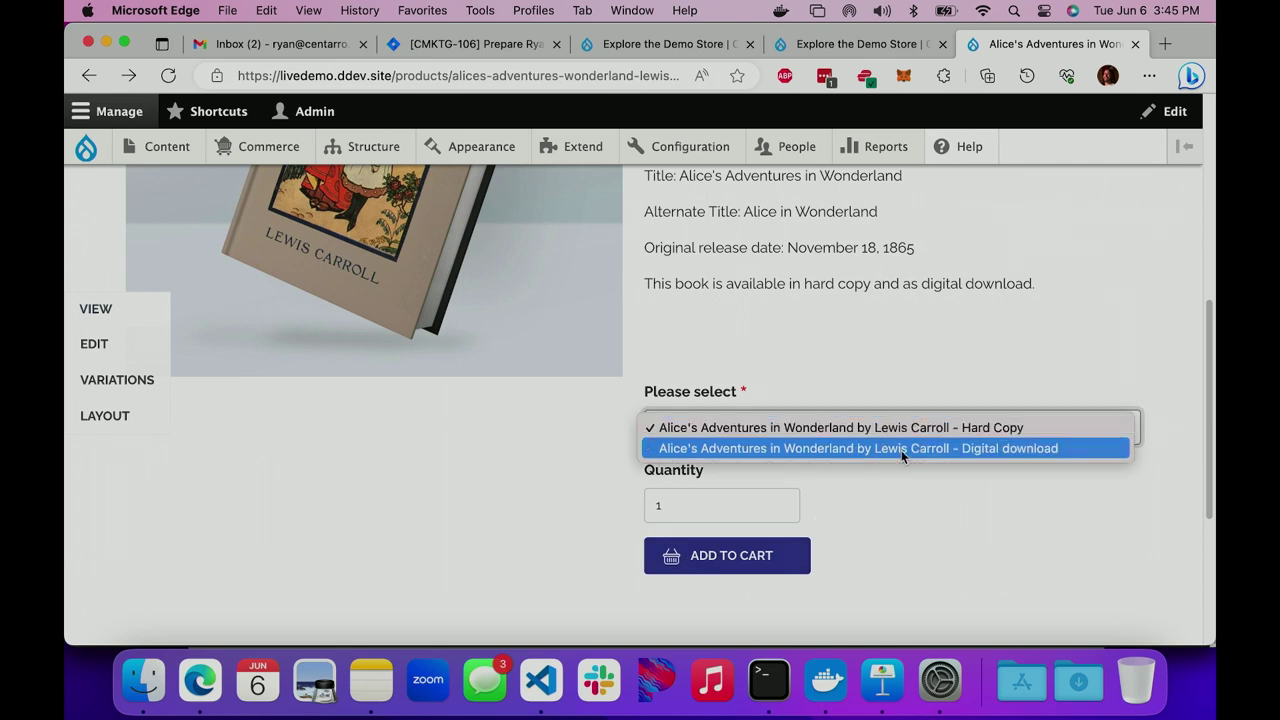
pyautogui.click(901, 450)
pyautogui.click(766, 556)
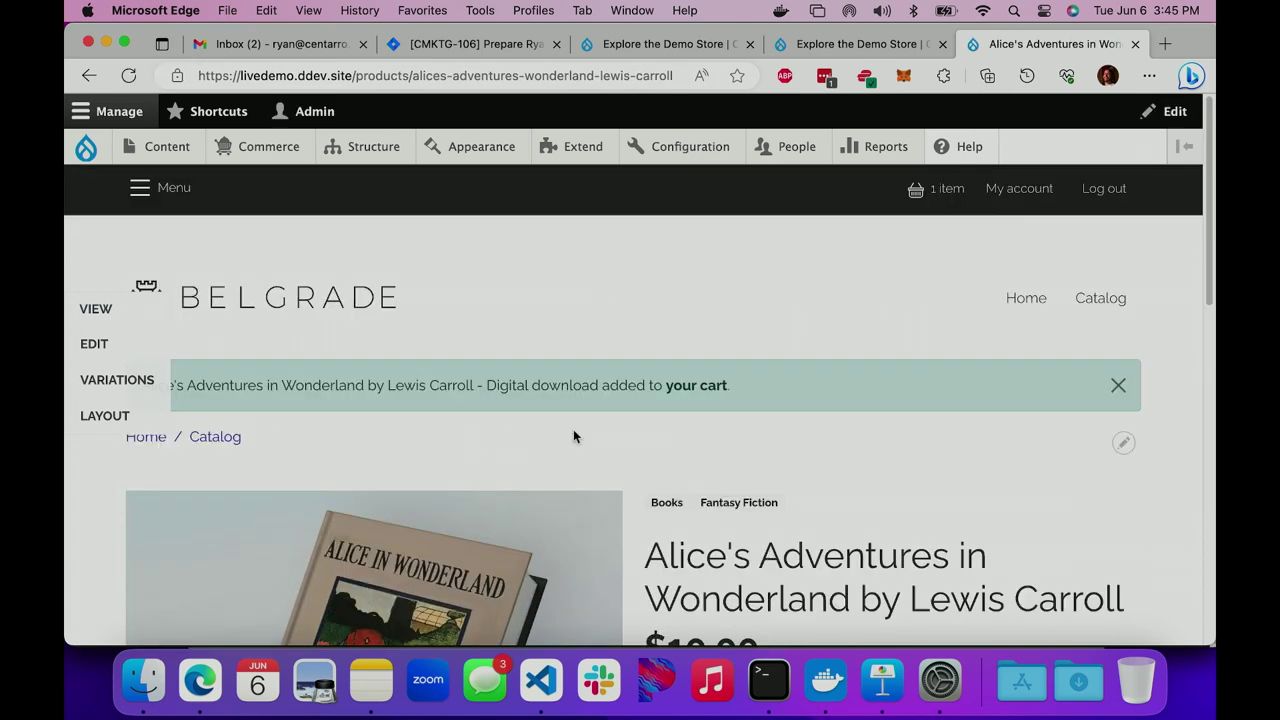
# Step: Open the shopping cart and proceed to checkout with the digital download
pyautogui.click(697, 386)
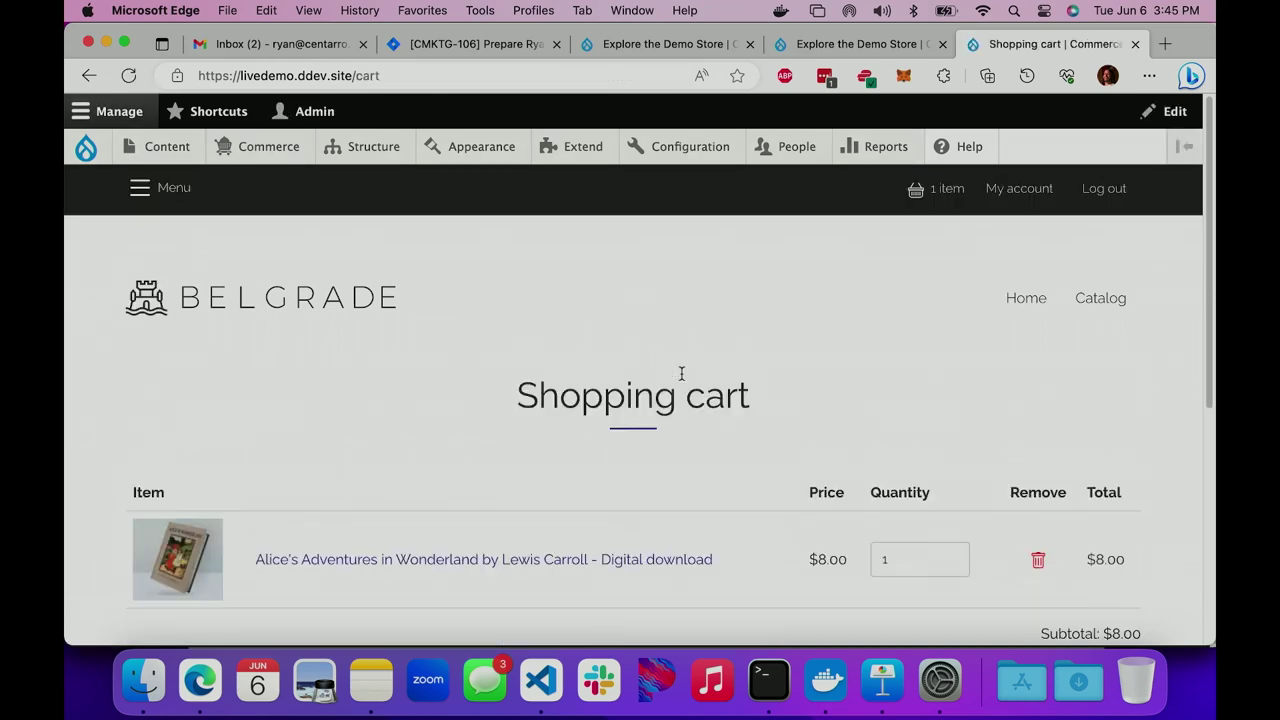
pyautogui.scroll(-3, 681, 378)
pyautogui.click(1060, 446)
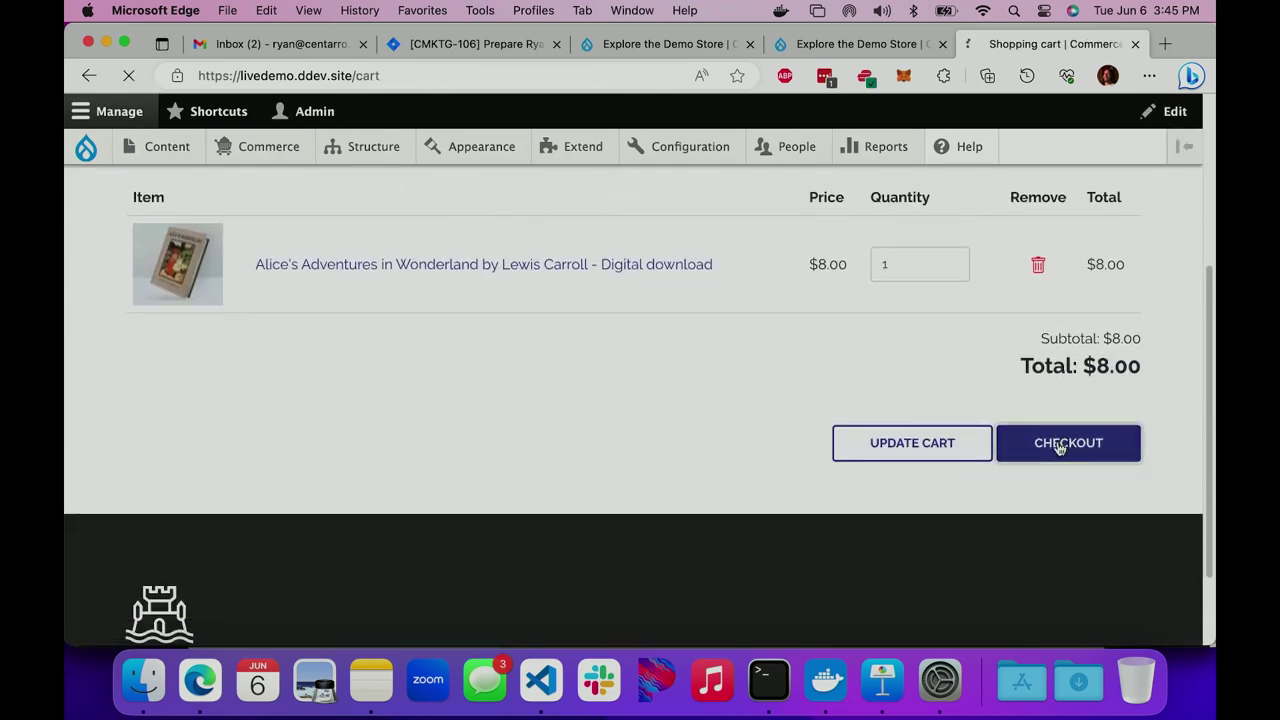
# Step: Look over the order information form and enter the card's CVV in the payment information
pyautogui.scroll(-5, 1054, 449)
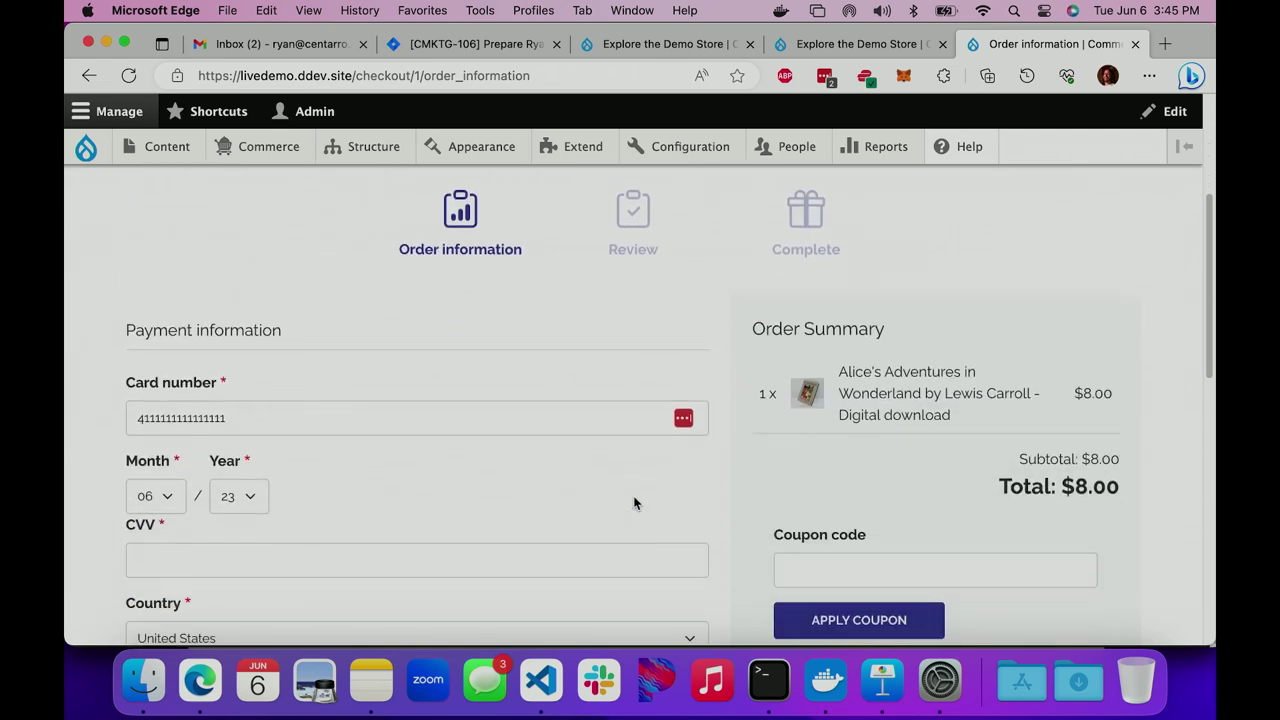
pyautogui.scroll(-5, 633, 503)
pyautogui.scroll(5, 634, 500)
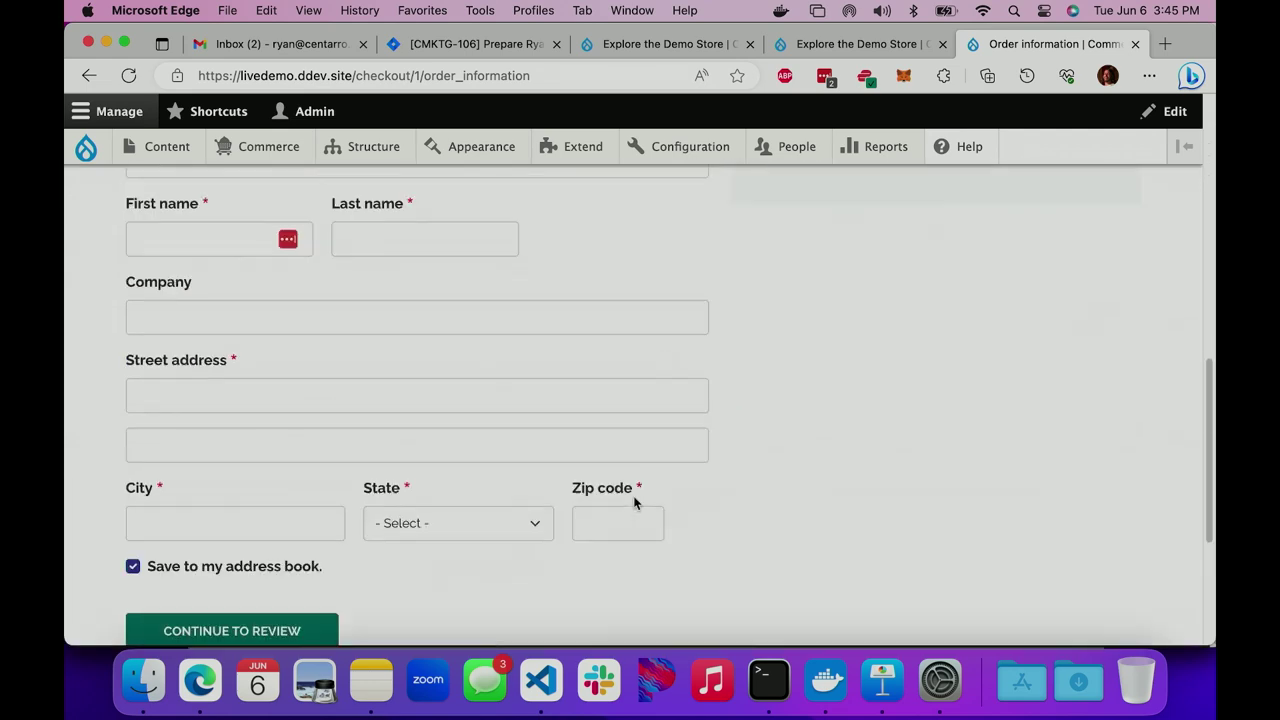
pyautogui.scroll(3, 633, 500)
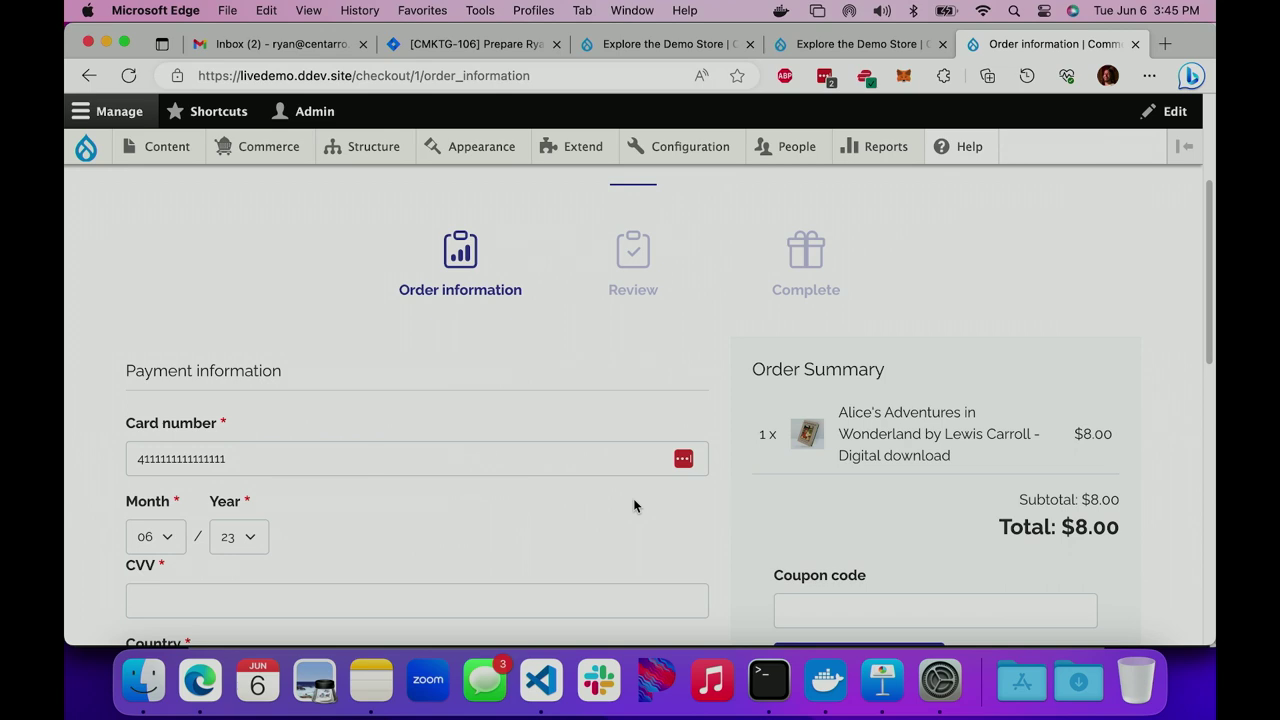
pyautogui.scroll(-2, 633, 500)
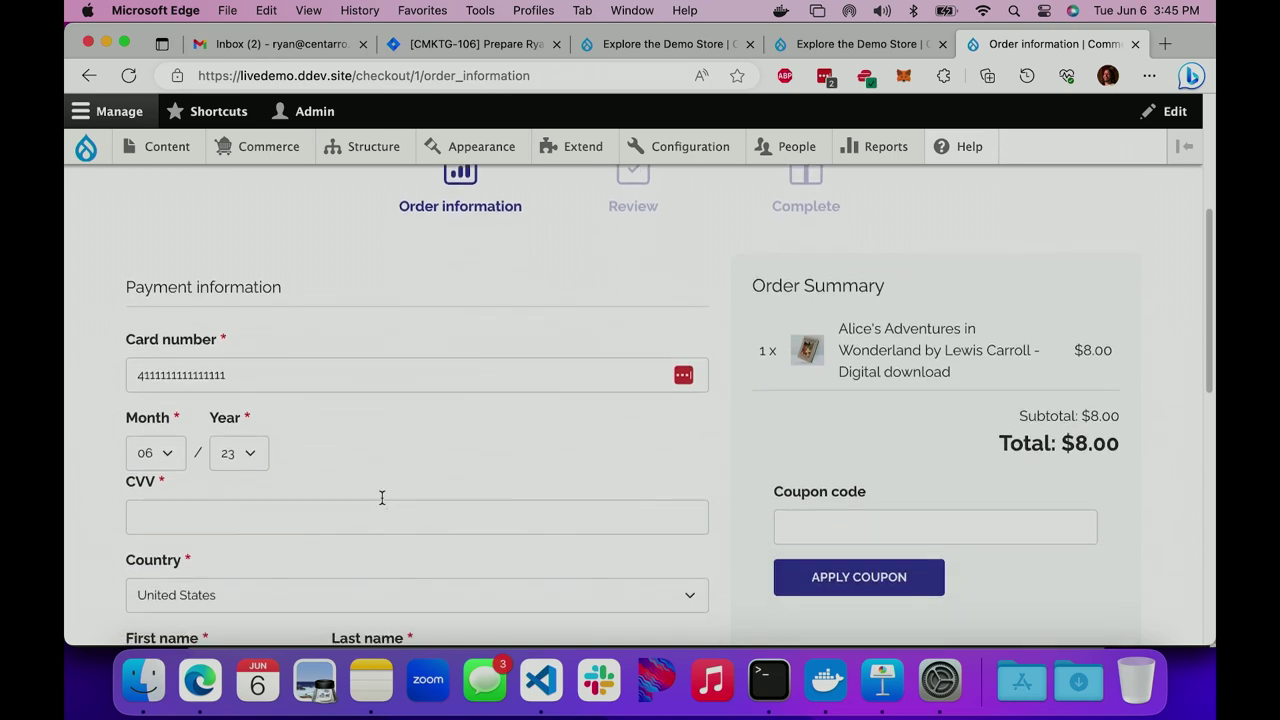
pyautogui.click(329, 522)
pyautogui.write('123')
pyautogui.scroll(-3, 245, 287)
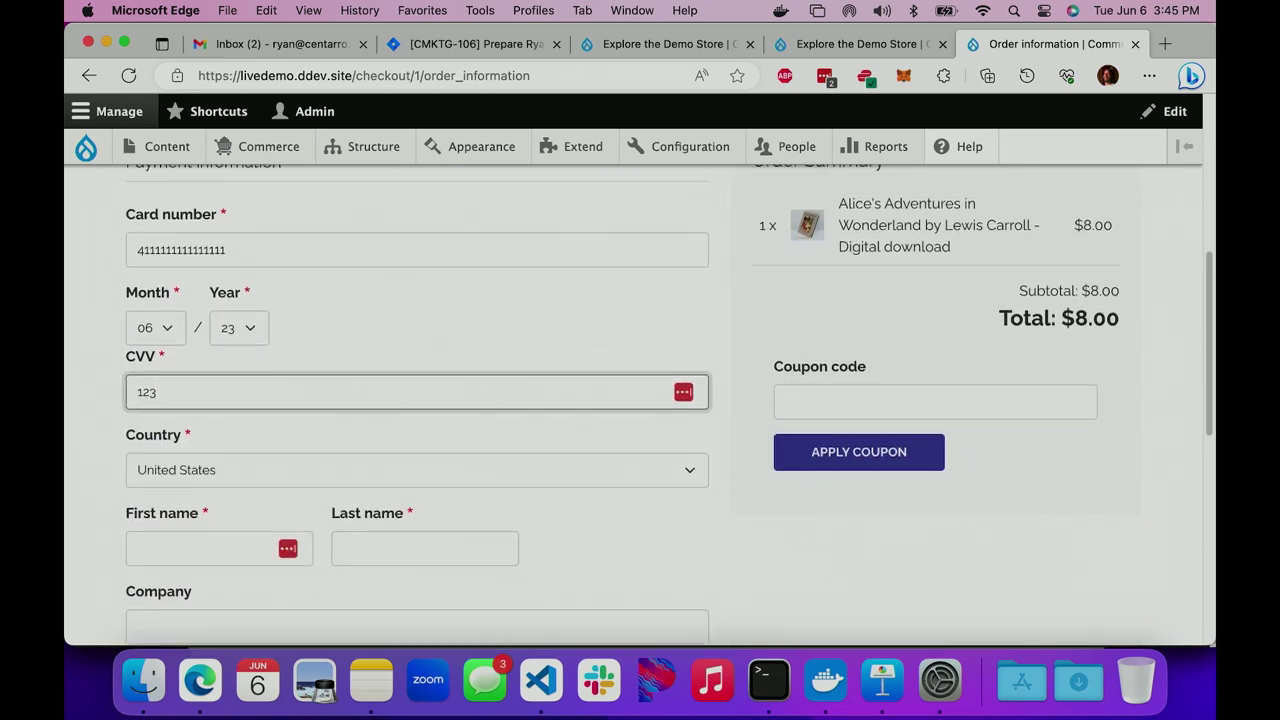
pyautogui.rightClick(245, 287)
# Step: Fill in the billing name, company and address from the saved autofill profile, and continue to the order review
pyautogui.click(157, 566)
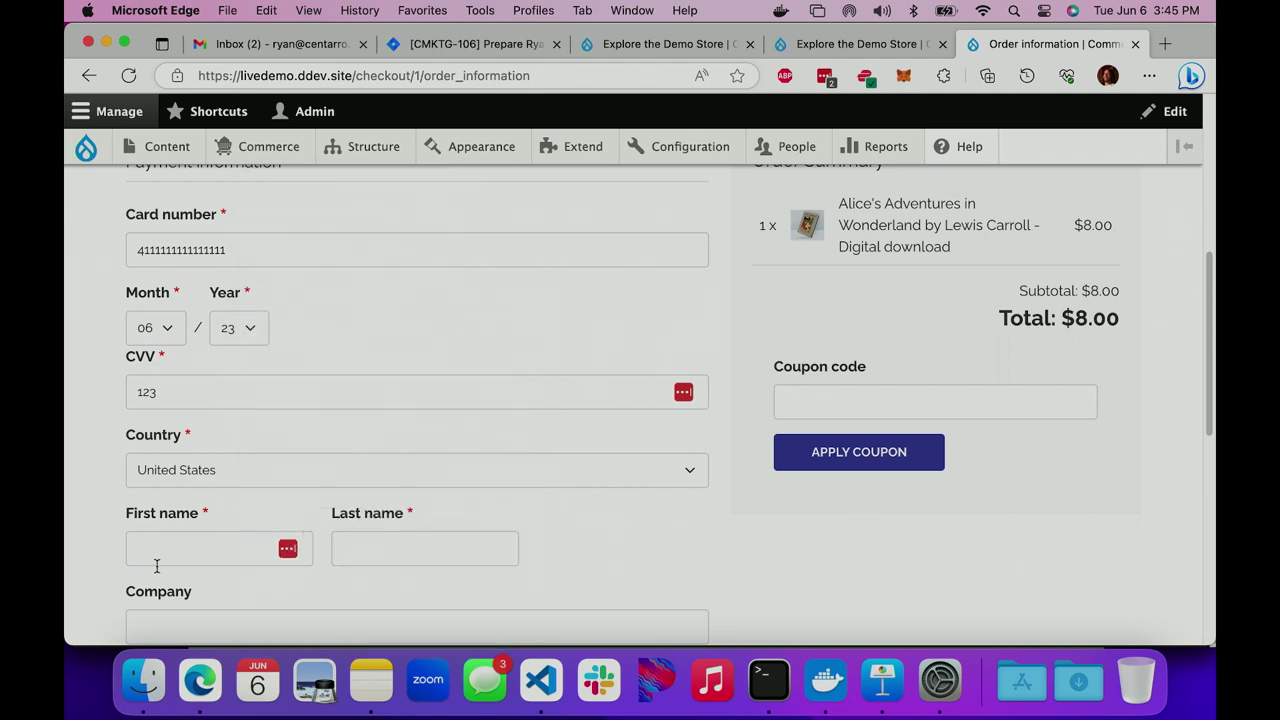
pyautogui.click(157, 566)
pyautogui.press('Down')
pyautogui.press('Down')
pyautogui.press('Return')
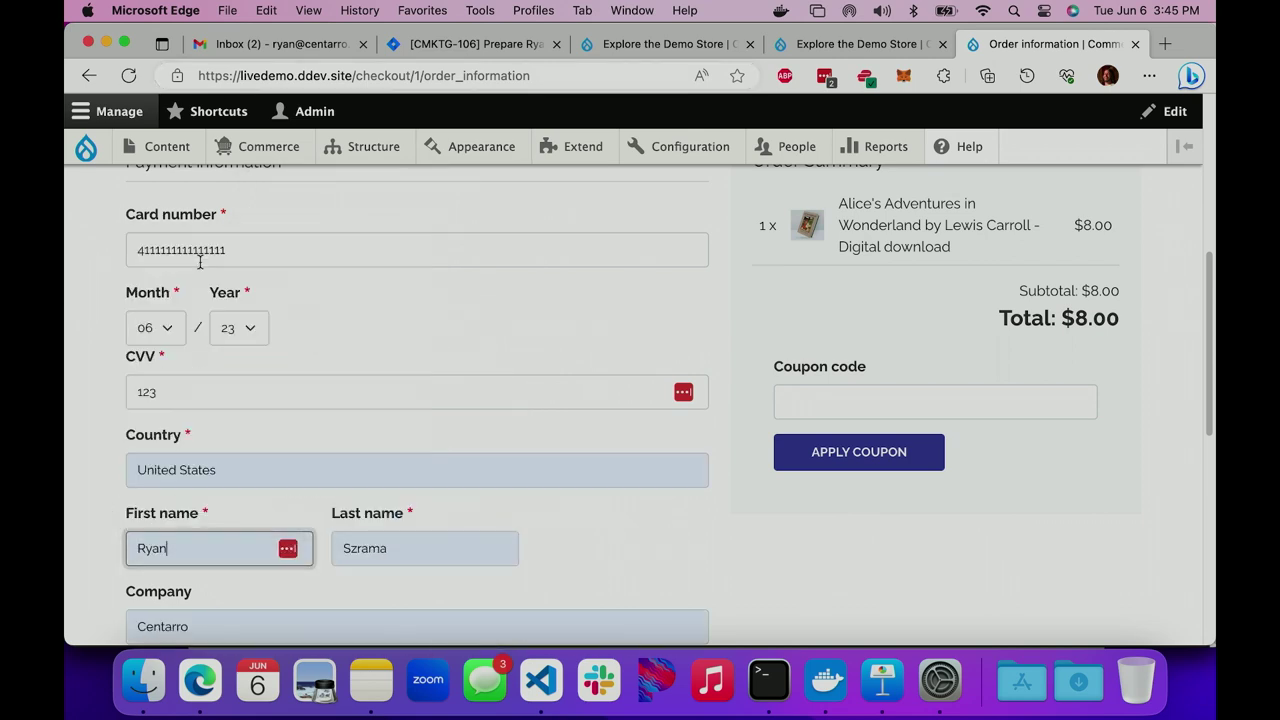
pyautogui.scroll(-7, 69, 414)
pyautogui.rightClick(69, 414)
pyautogui.click(746, 543)
pyautogui.scroll(-2, 748, 543)
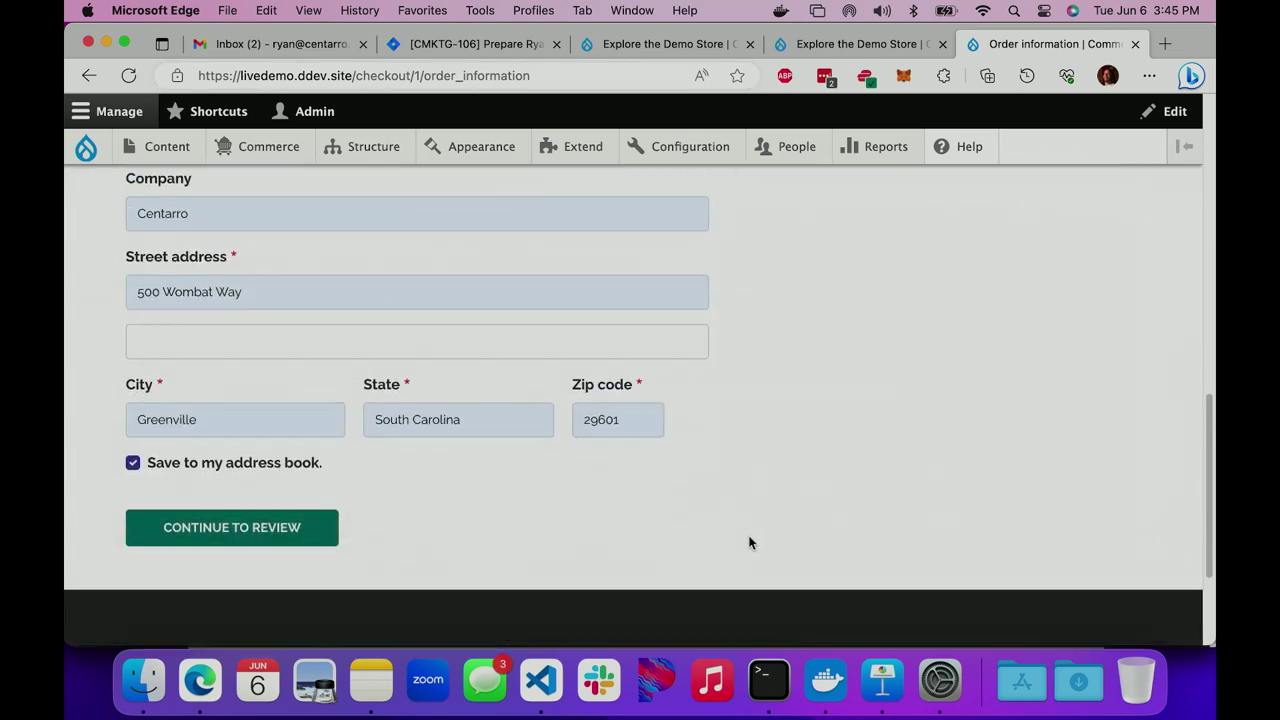
pyautogui.click(250, 461)
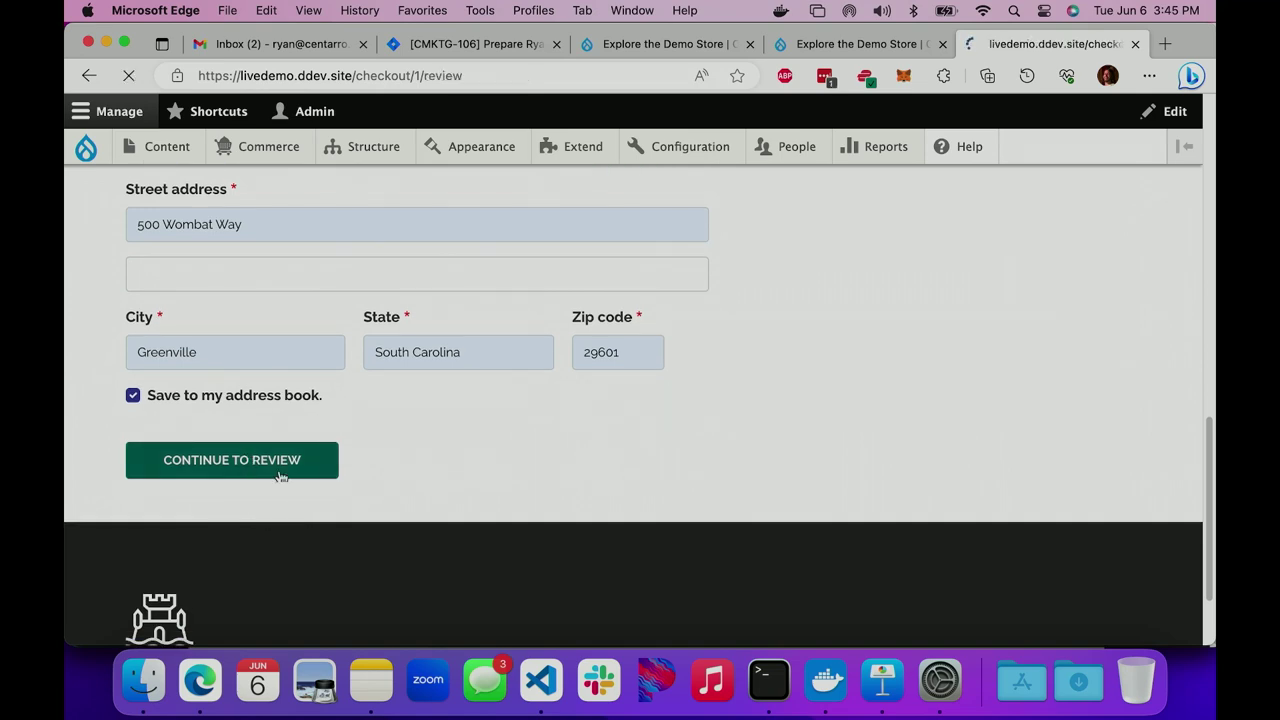
# Step: Decline adding the card to LastPass, review the order details, and pay to complete the purchase
pyautogui.rightClick(485, 474)
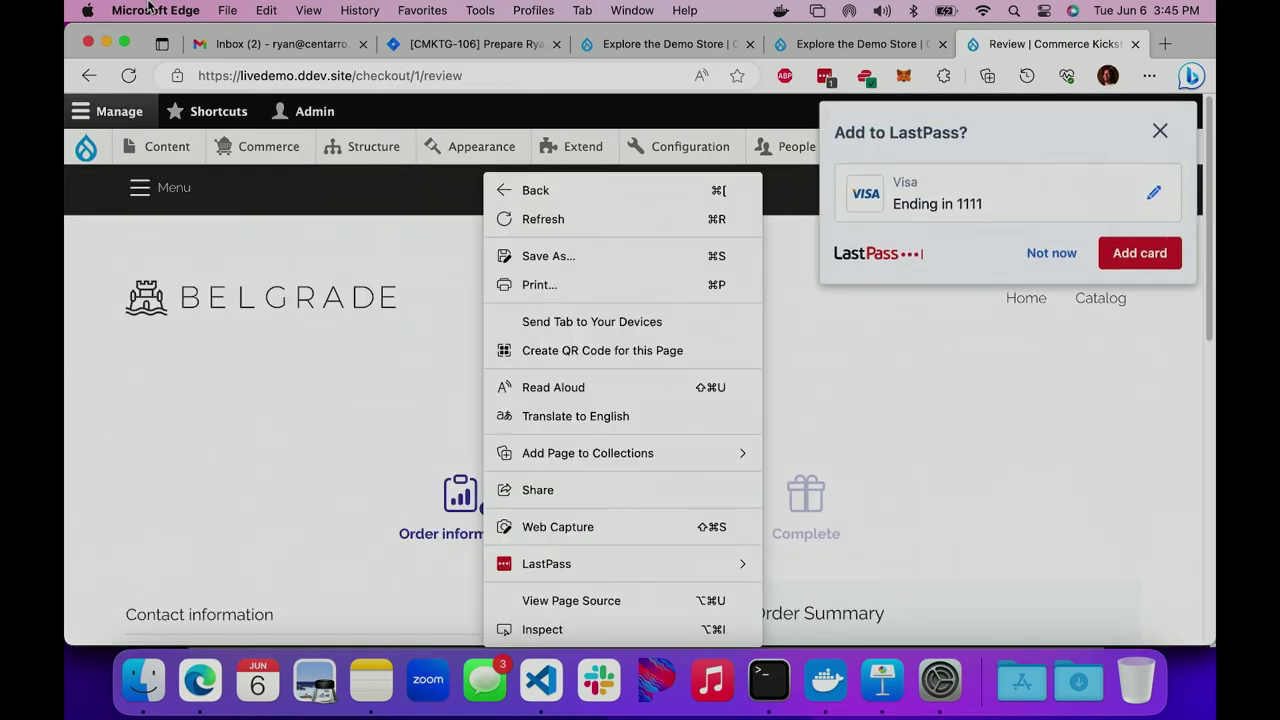
pyautogui.click(1022, 253)
pyautogui.click(1024, 253)
pyautogui.scroll(-5, 727, 401)
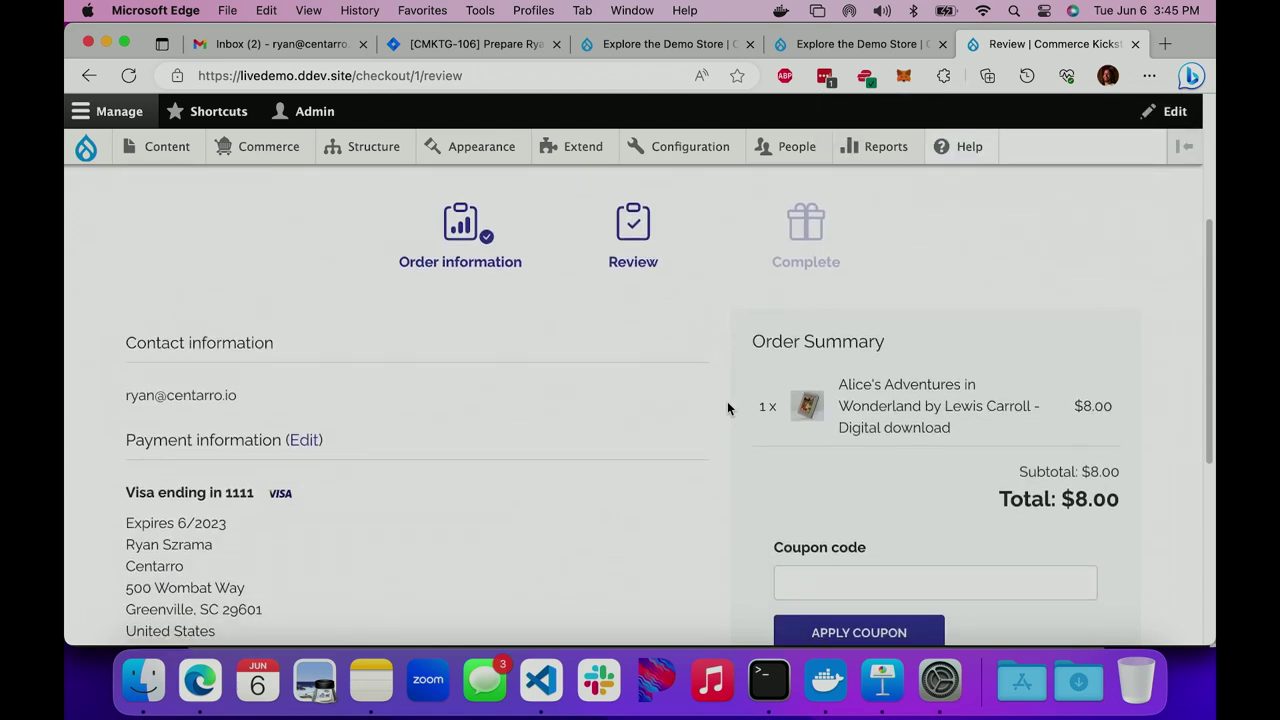
pyautogui.scroll(-3, 727, 401)
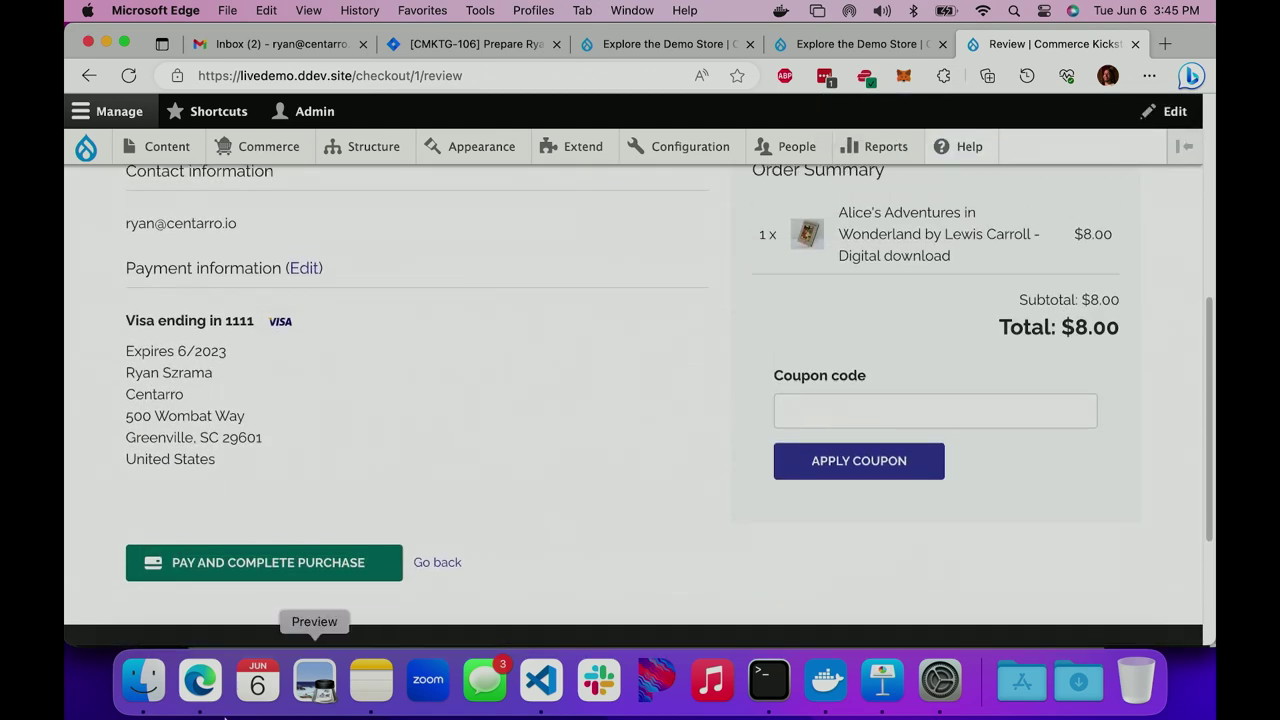
pyautogui.click(301, 566)
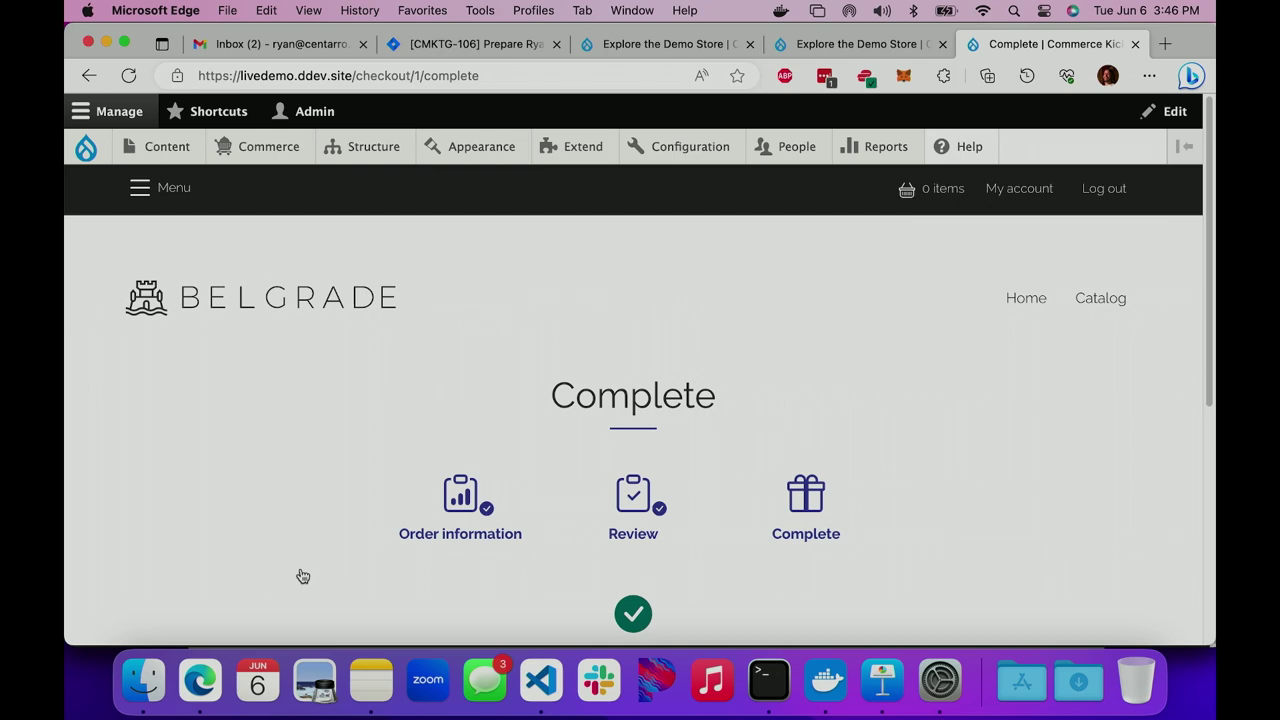
# Step: Check the file listed on the order completion page and open the account's list of licensed files
pyautogui.scroll(-5, 303, 576)
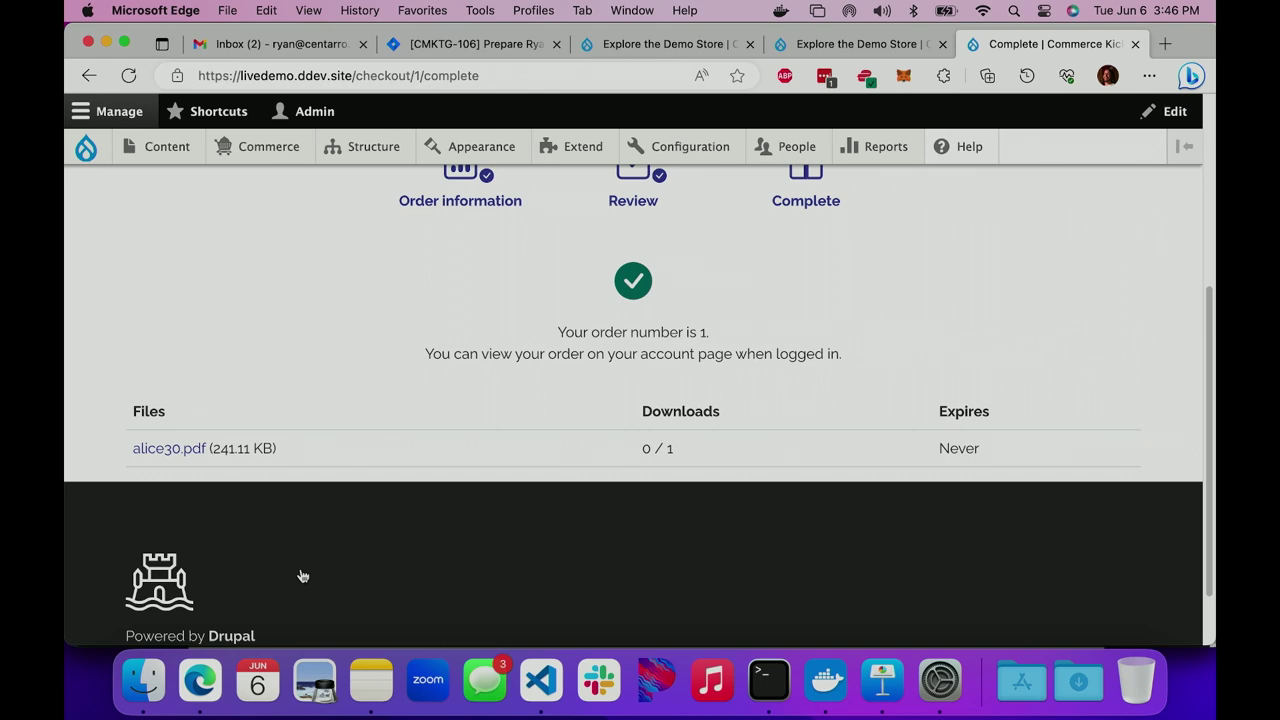
pyautogui.scroll(4, 303, 576)
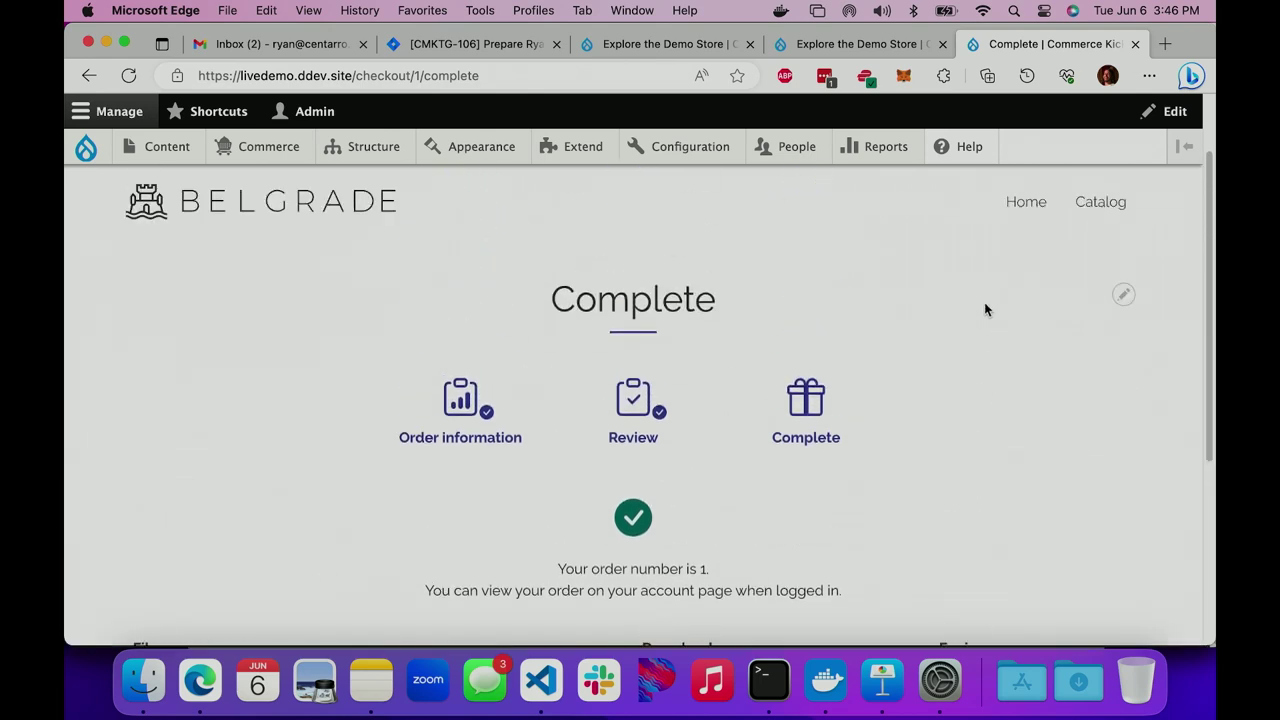
pyautogui.scroll(1, 985, 262)
pyautogui.click(1020, 199)
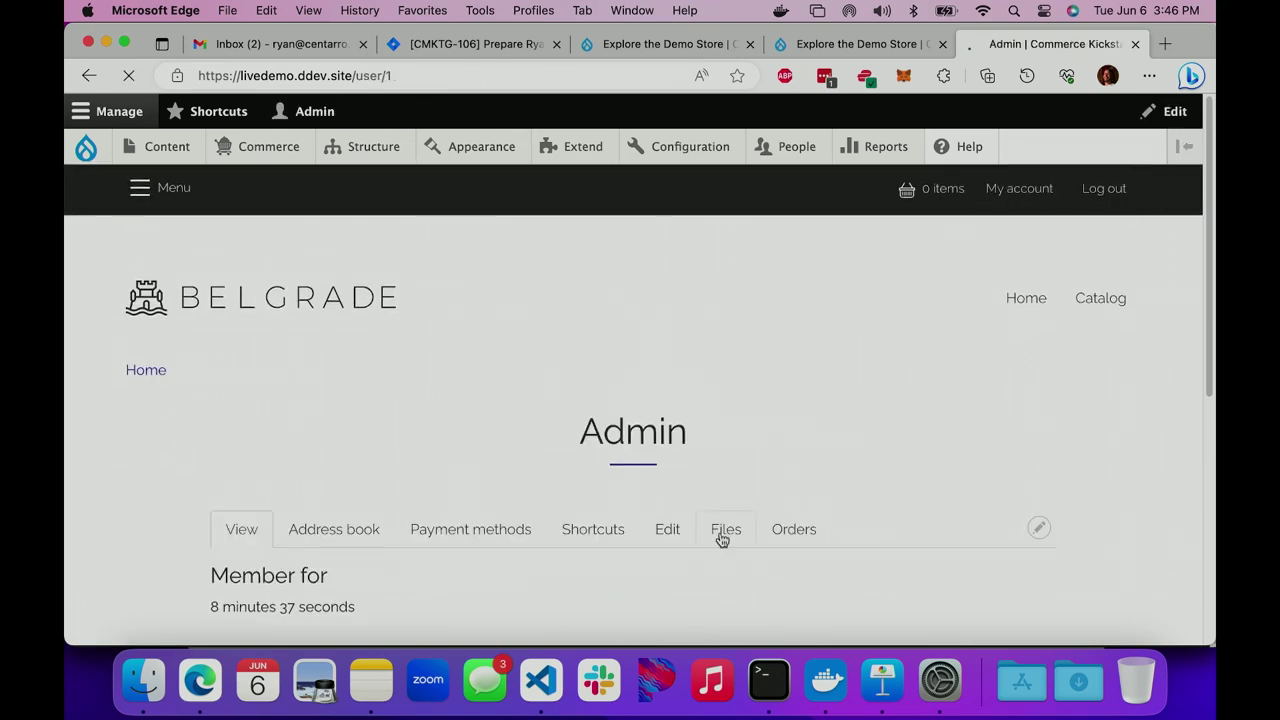
pyautogui.click(722, 535)
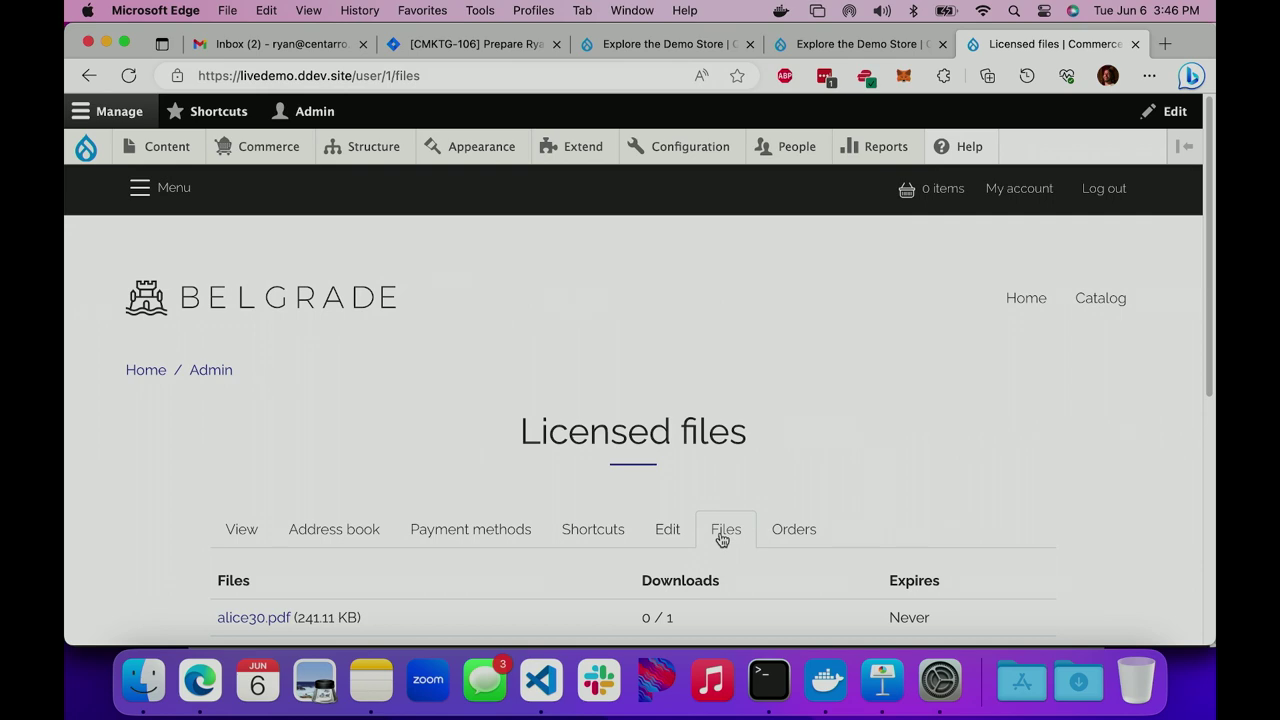
pyautogui.scroll(-3, 722, 540)
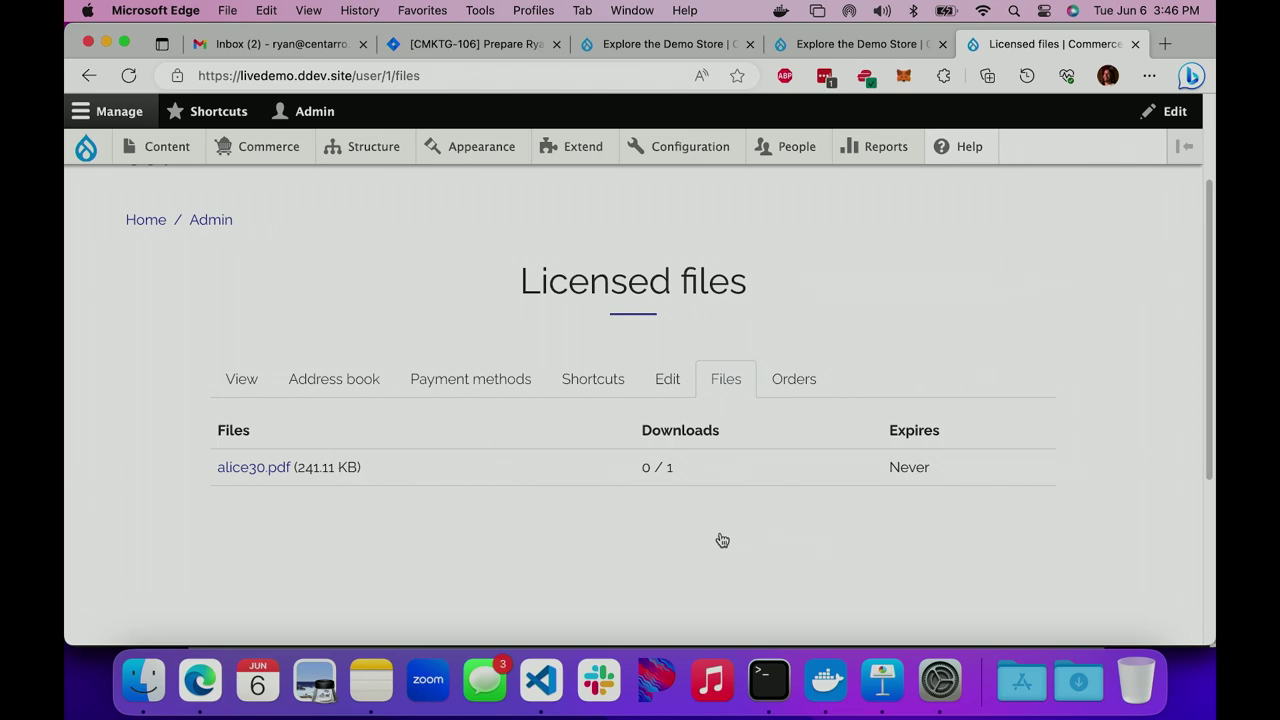
pyautogui.moveTo(848, 443)
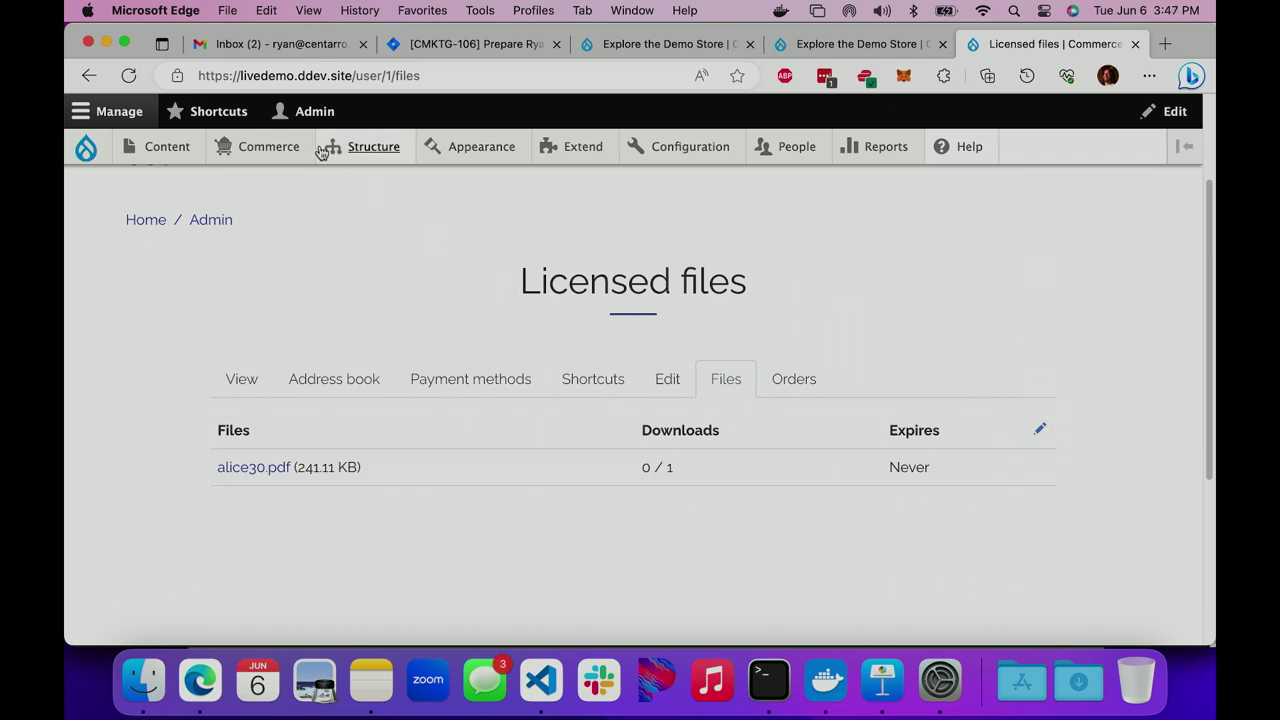
# Step: Open the store's Licenses administration list, then view the file license and examine its details and activity log
pyautogui.moveTo(290, 150)
pyautogui.click(275, 185)
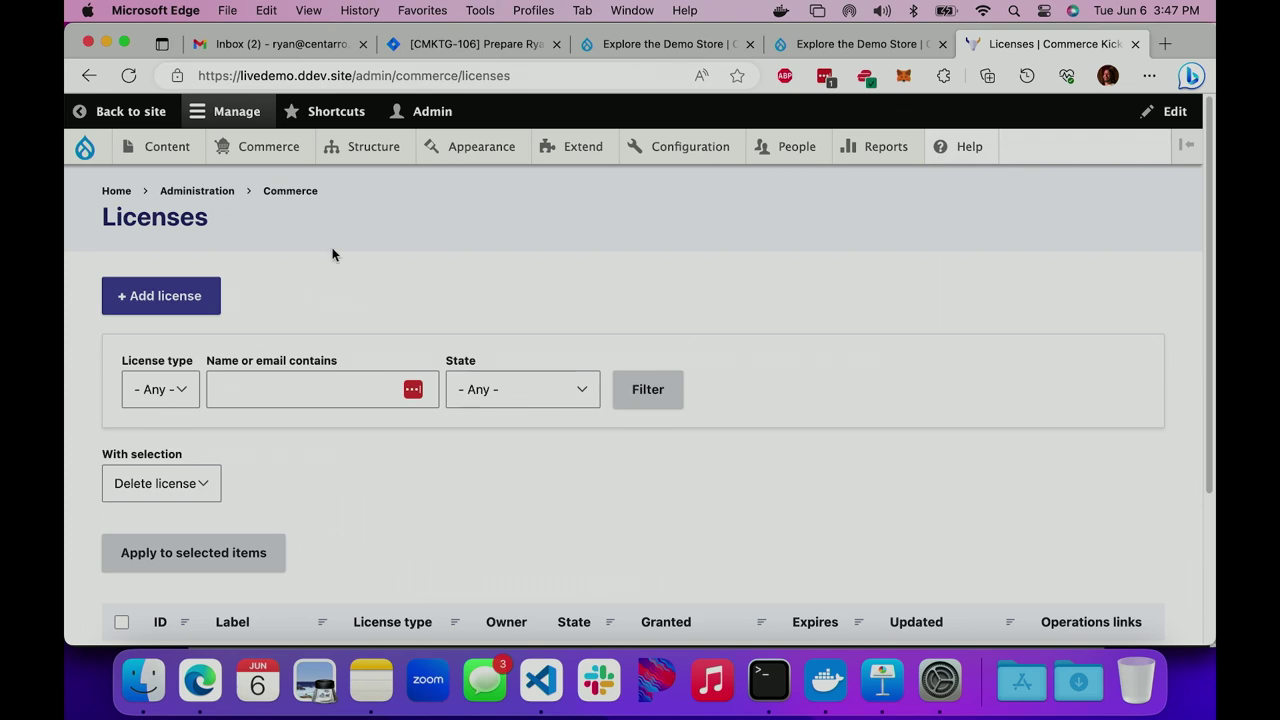
pyautogui.scroll(-4, 482, 483)
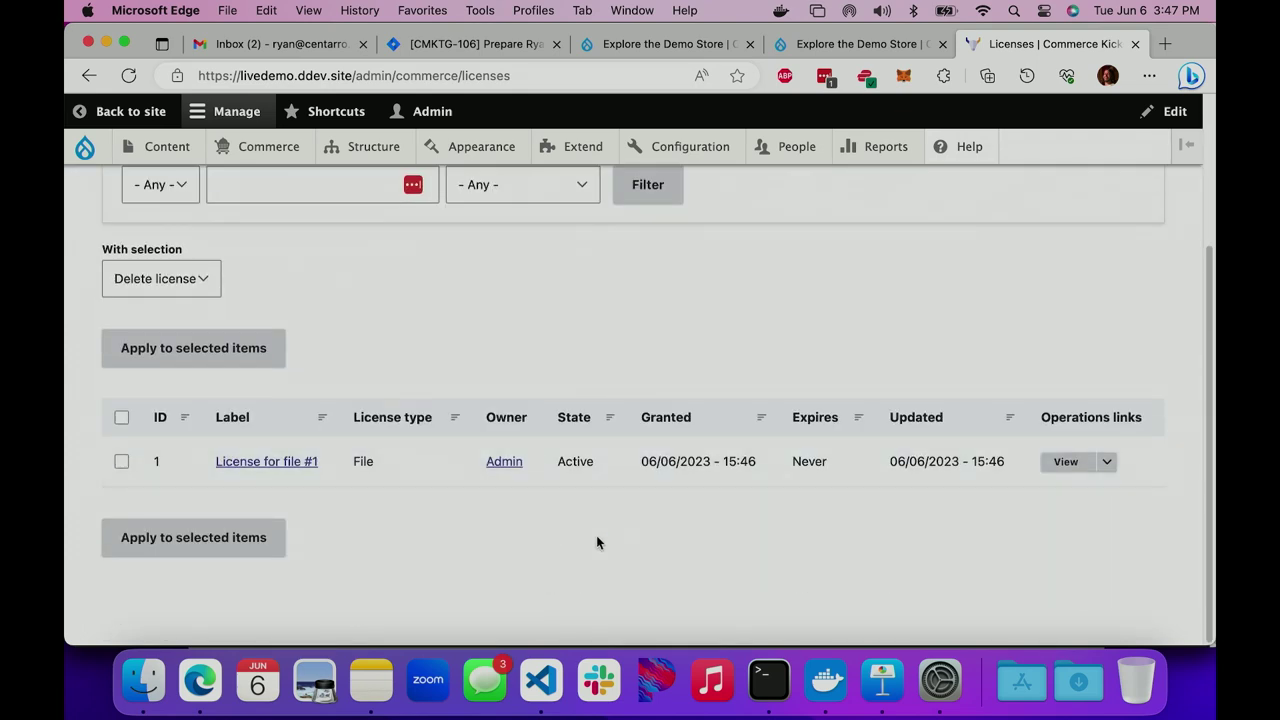
pyautogui.click(1062, 466)
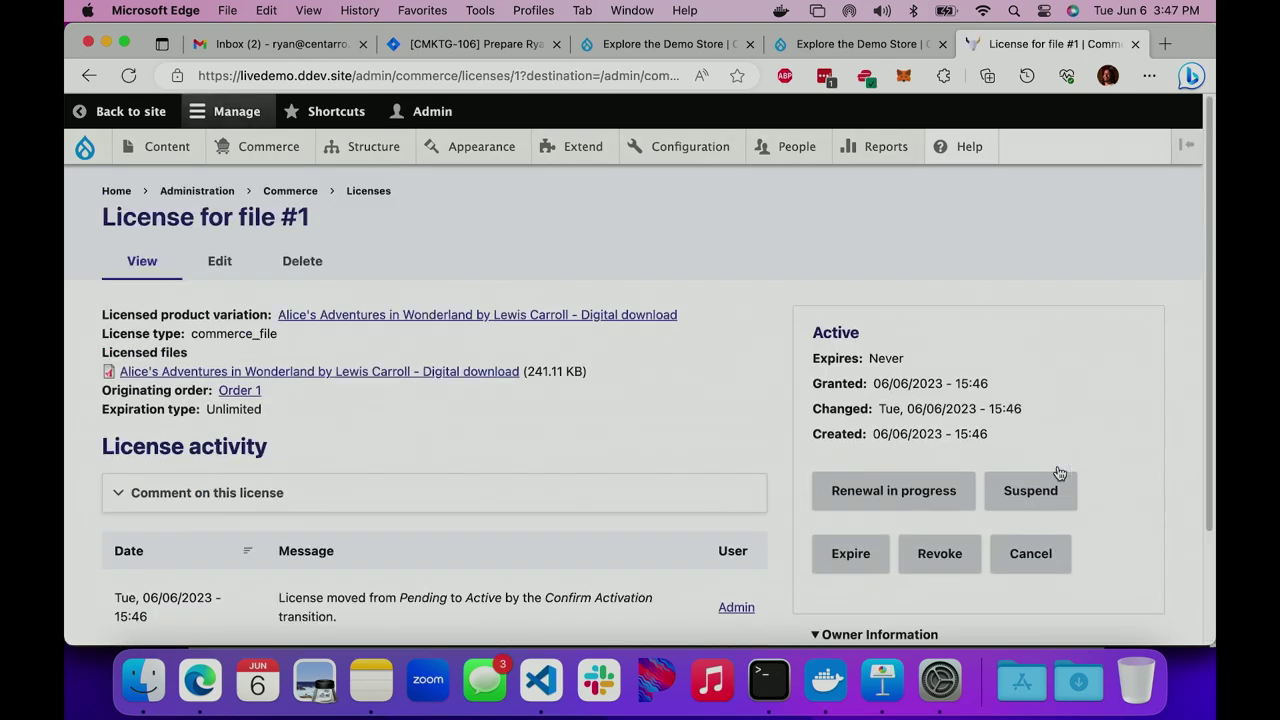
pyautogui.scroll(-3, 1060, 473)
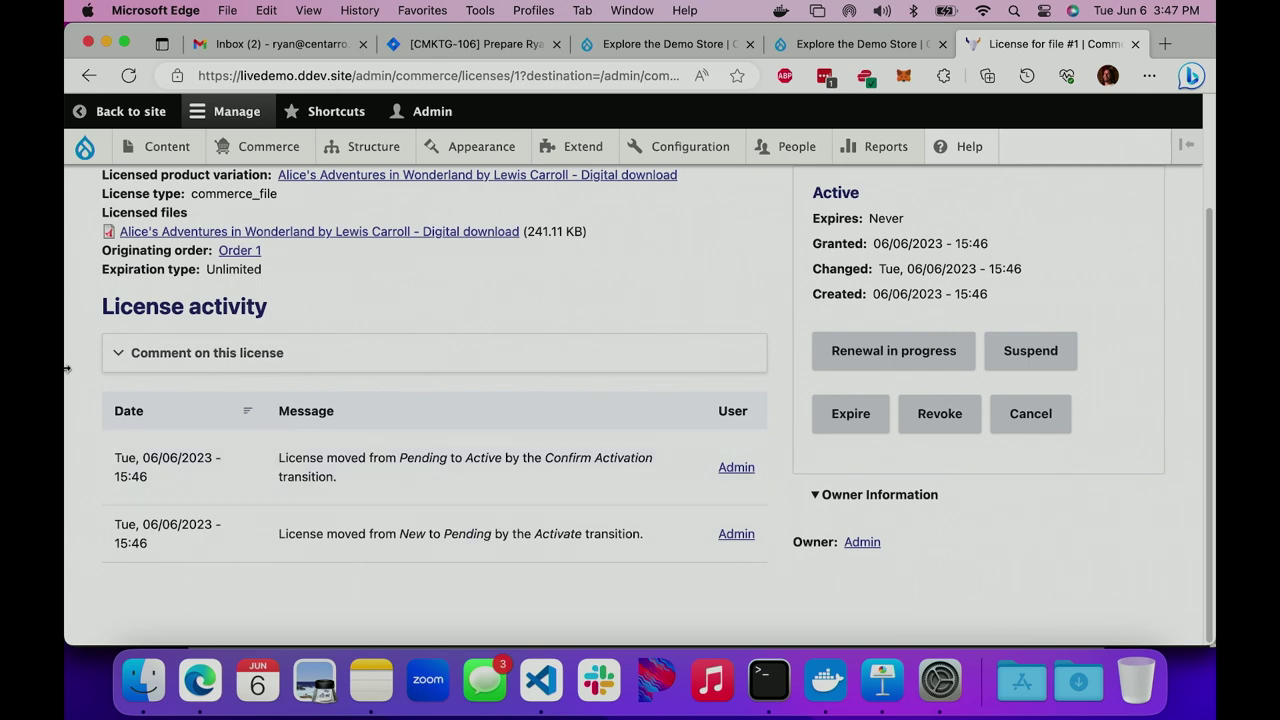
# Step: Expand the license's comment form, place the cursor in the empty comment field, and review the available license state actions
pyautogui.click(185, 353)
pyautogui.click(237, 404)
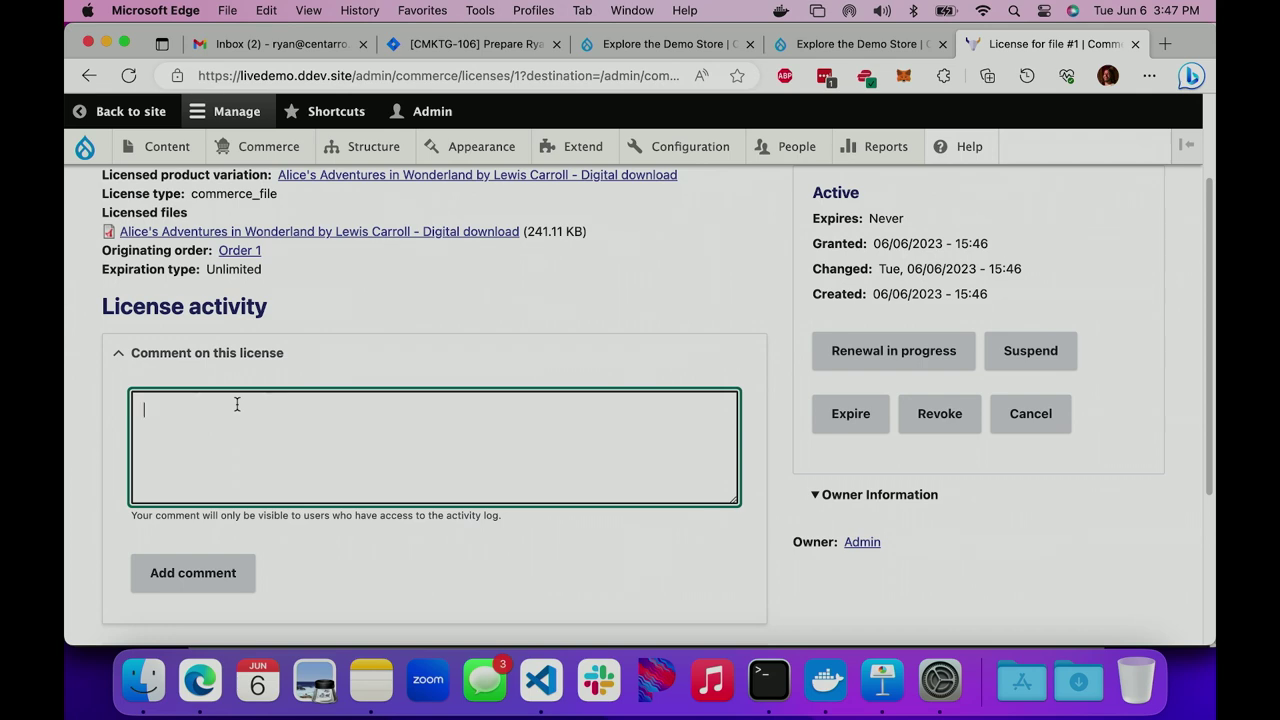
pyautogui.scroll(2, 237, 404)
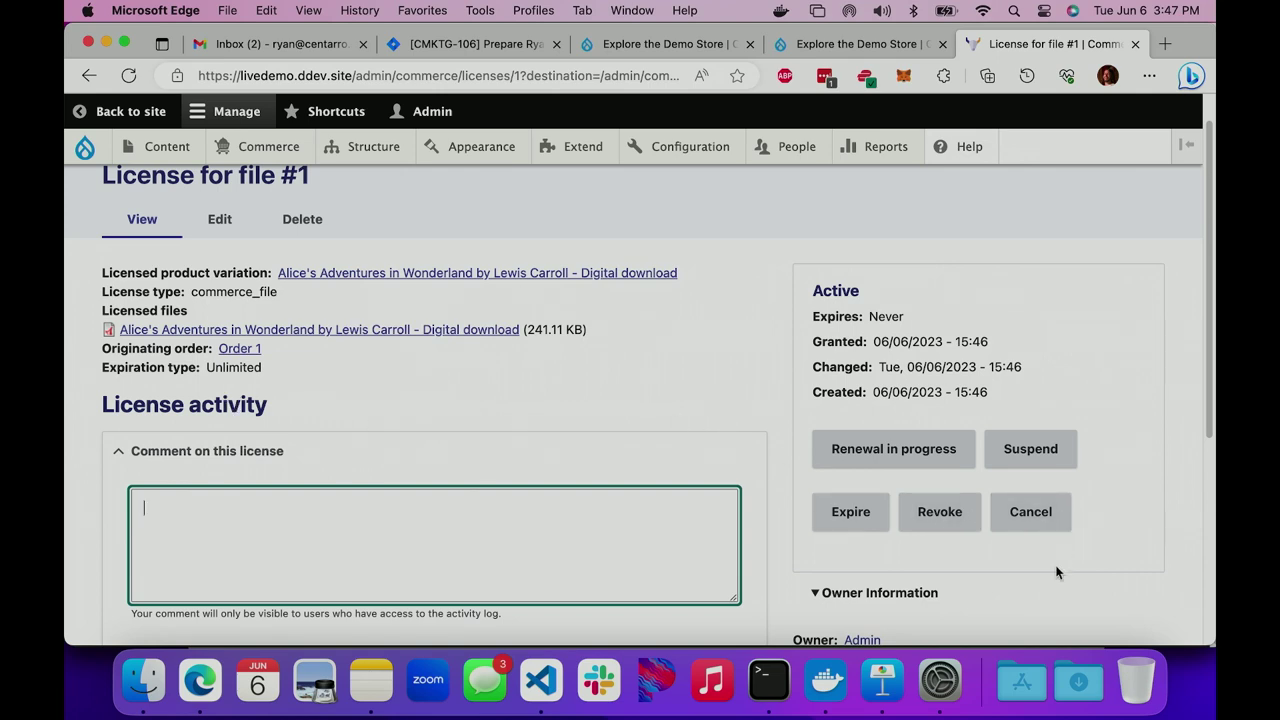
pyautogui.scroll(-2, 1057, 572)
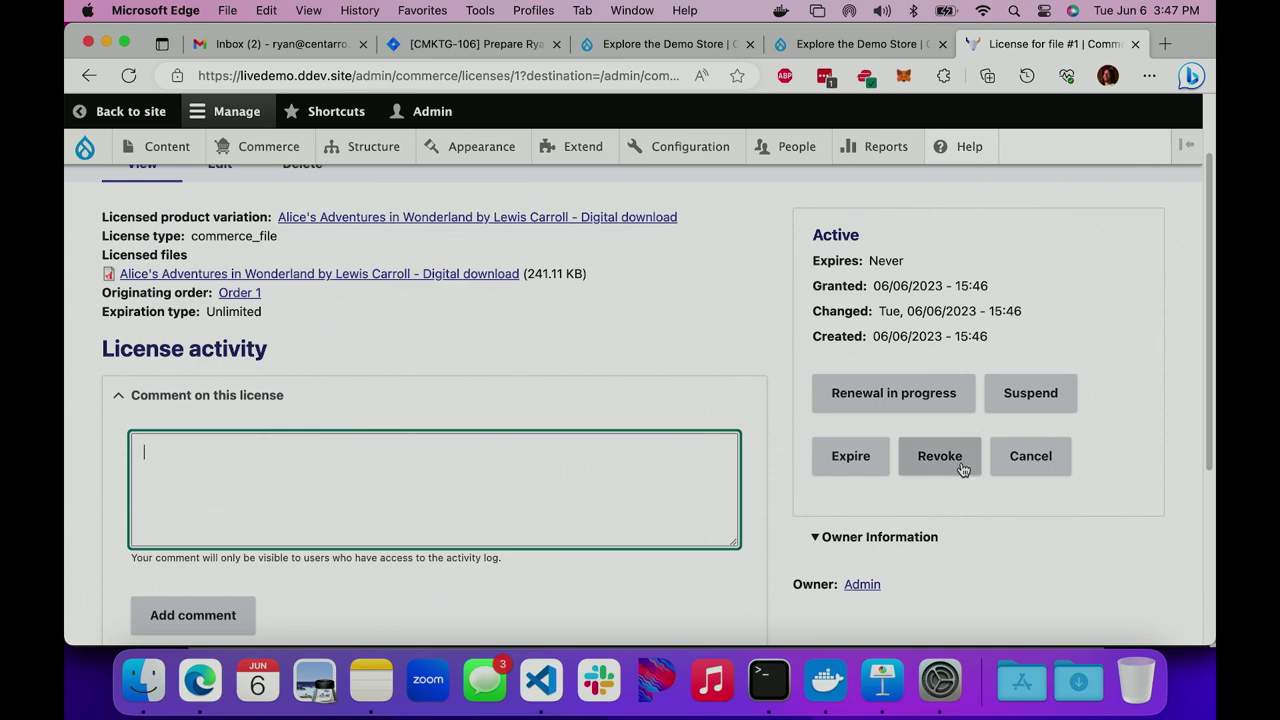
# Step: Revoke the license for the Alice's Adventures in Wonderland digital download and check its state in the licenses list
pyautogui.click(940, 457)
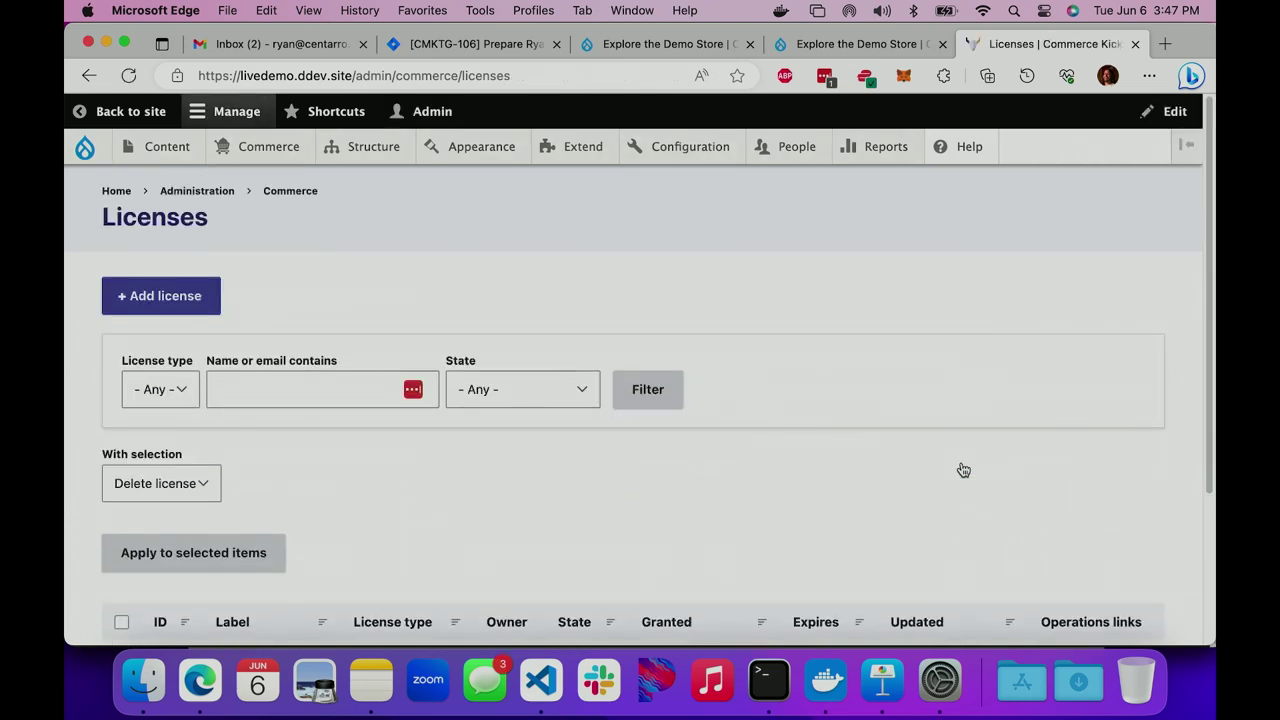
pyautogui.scroll(-4, 963, 470)
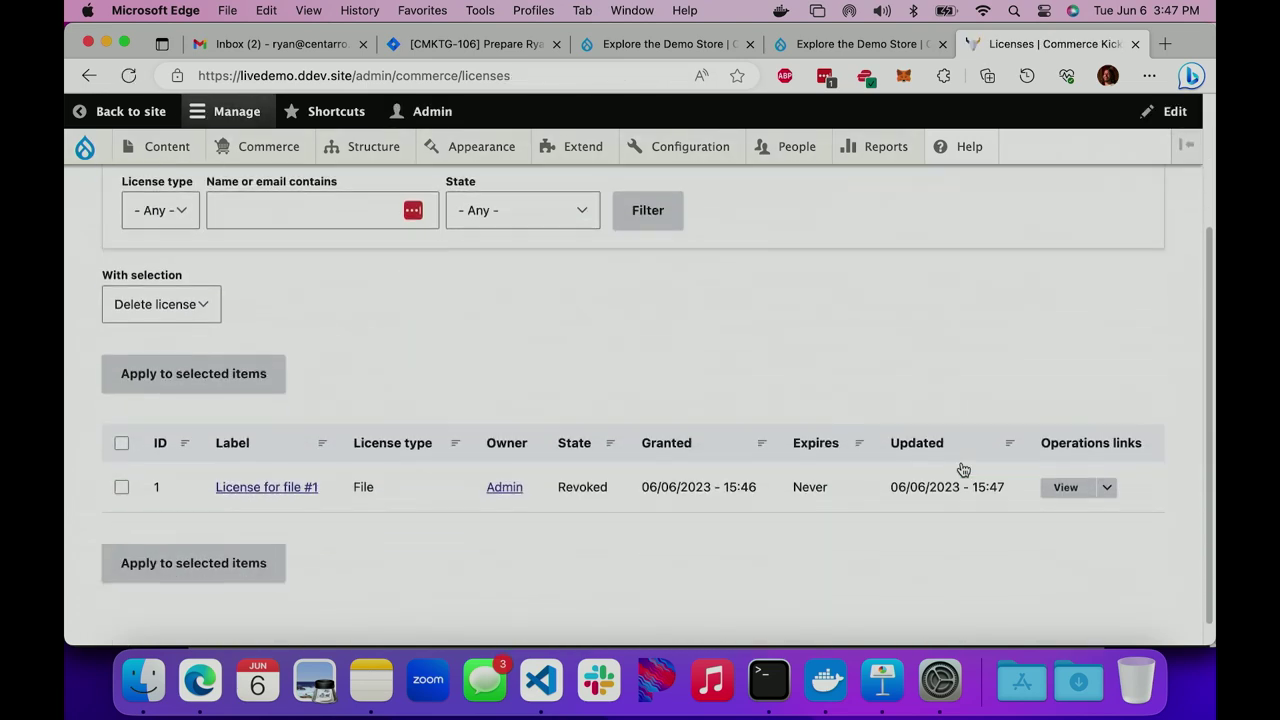
pyautogui.scroll(-1, 963, 470)
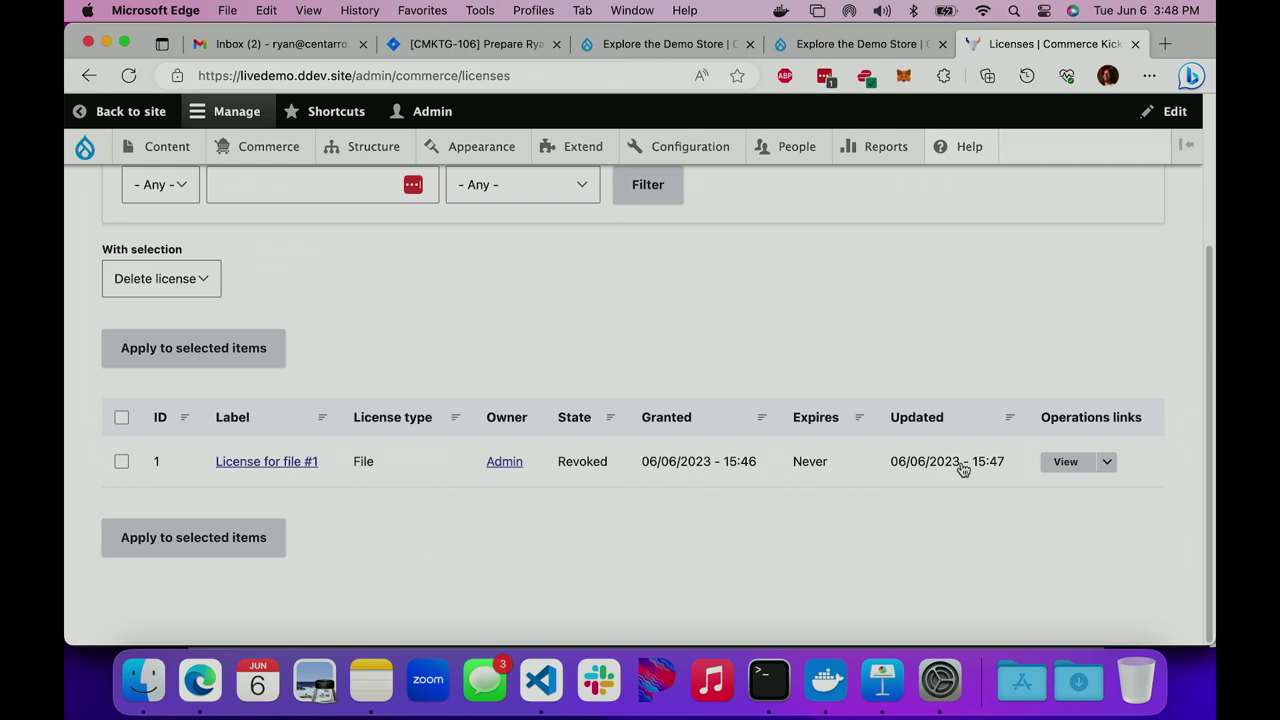
# Step: Switch to Keynote, play the presentation from the "Let's do it live." slide, and advance through the lessons learned to the "What's next?" slide
pyautogui.click(882, 680)
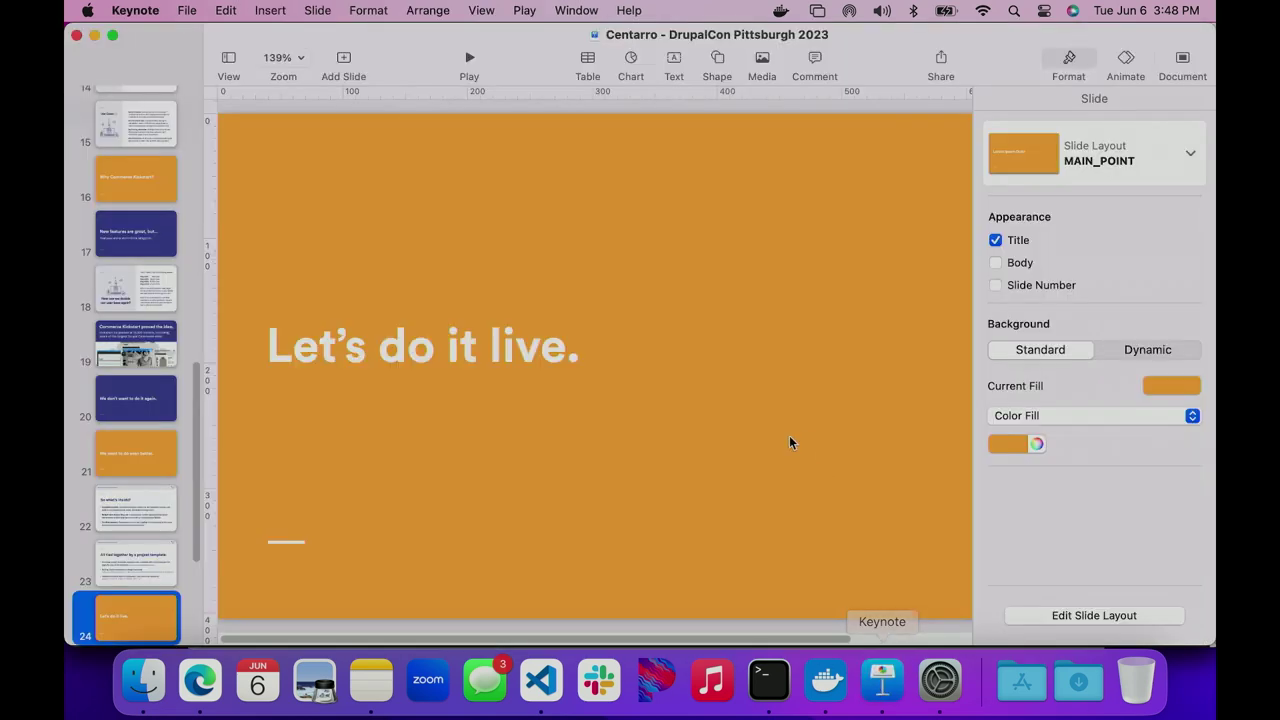
pyautogui.click(469, 59)
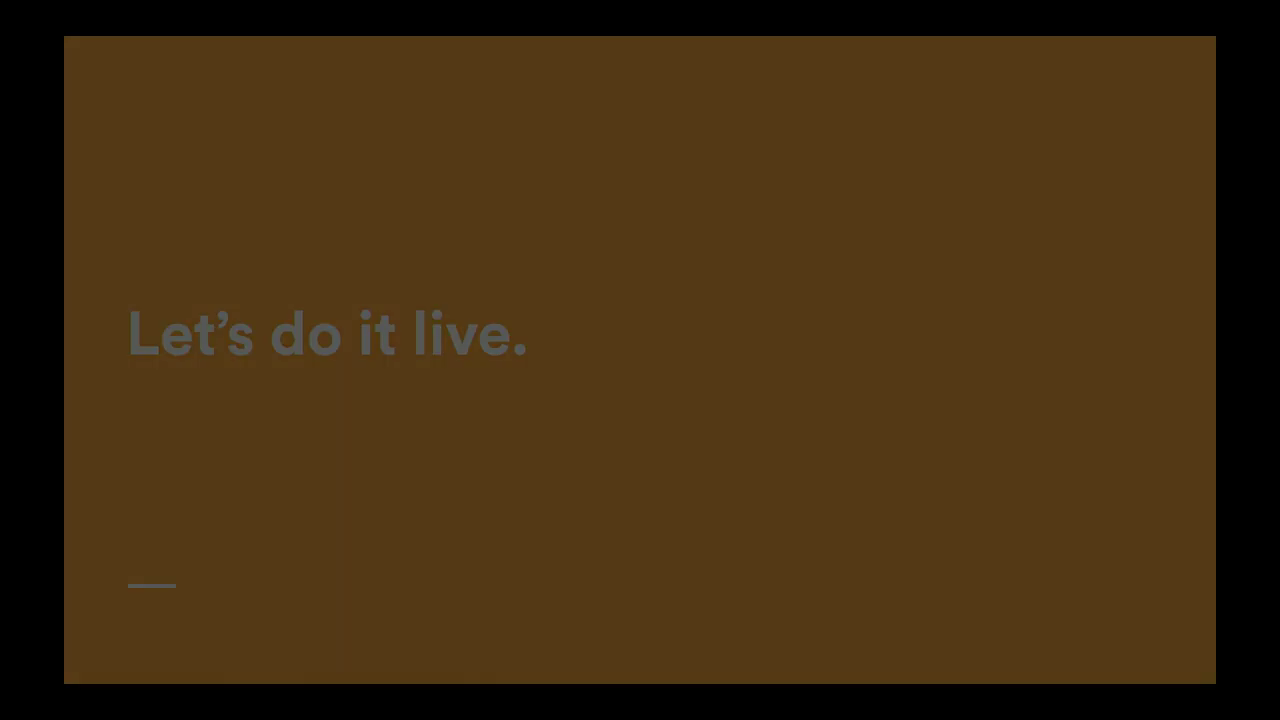
pyautogui.press('Right')
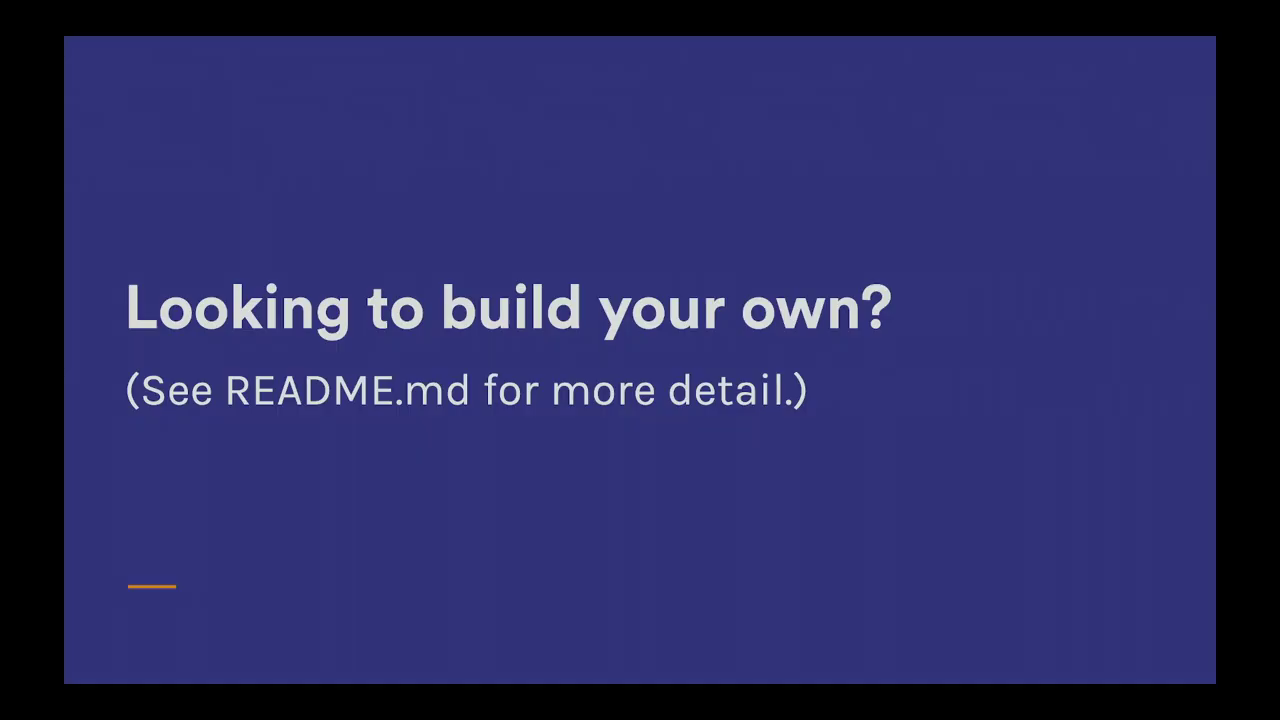
pyautogui.press('Right')
pyautogui.press('Right')
pyautogui.press('Right')
pyautogui.press('Right')
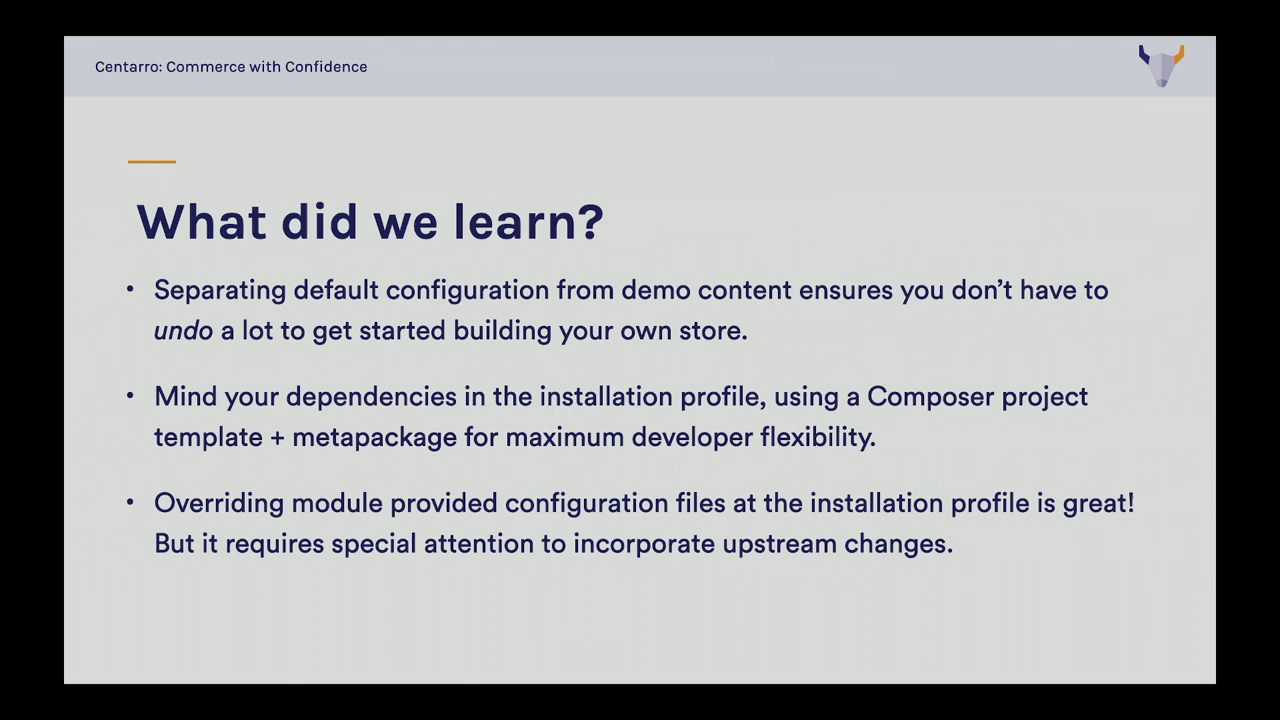
pyautogui.press('Right')
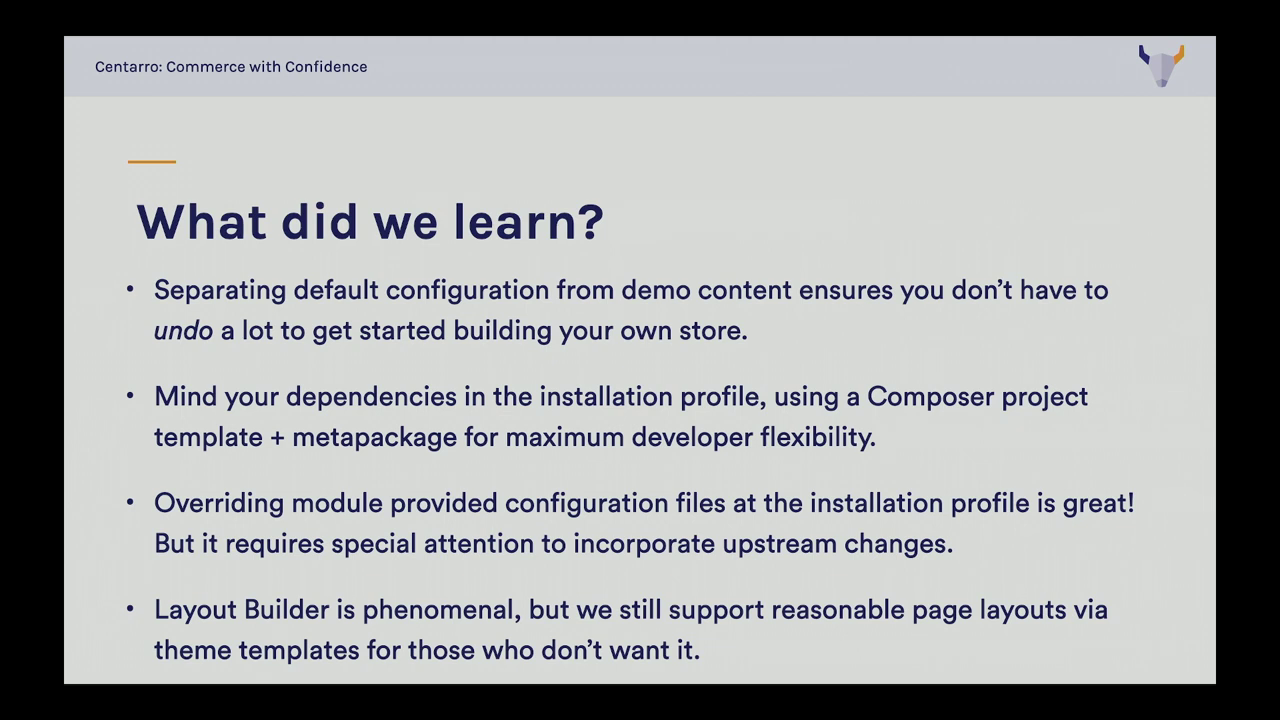
pyautogui.press('Right')
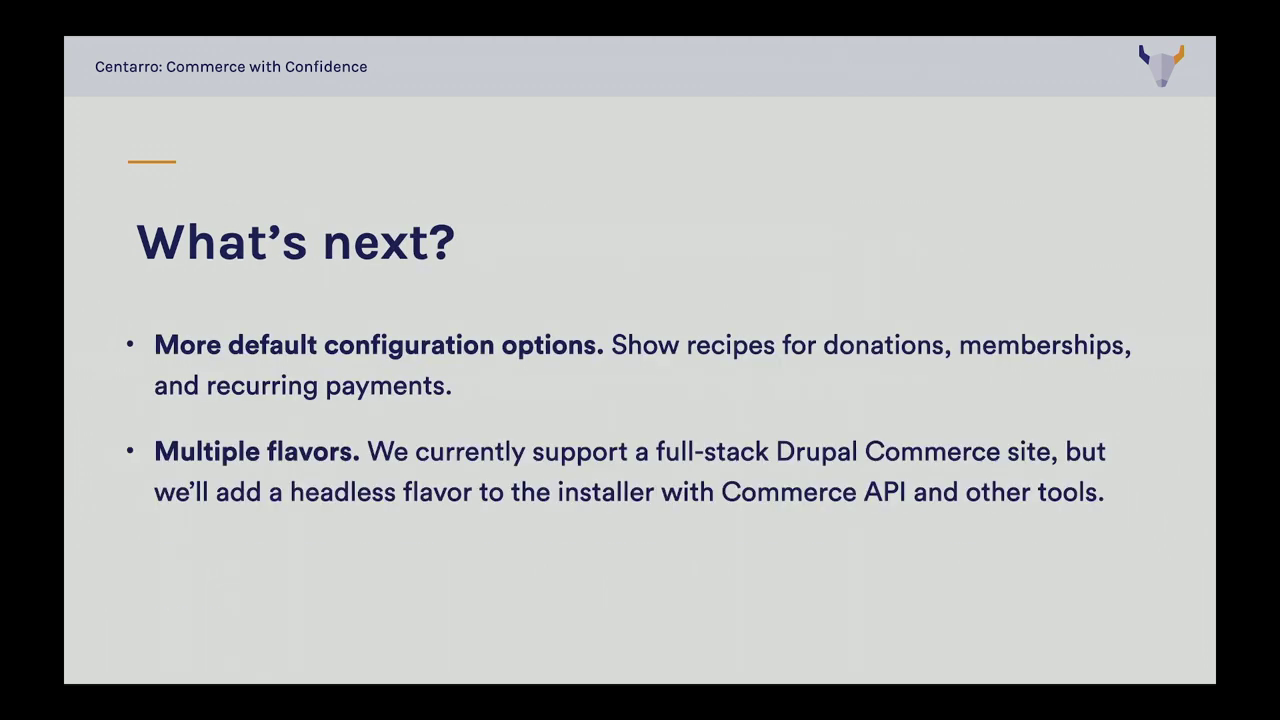